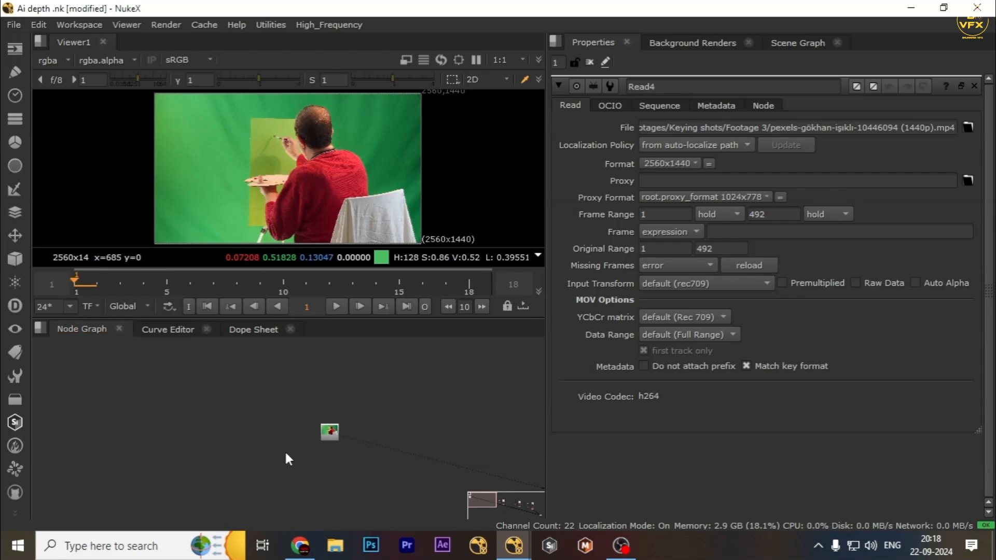
Add a MiDaS node below the painter footage's Read node and connect its input to that footage
scroll(294, 458, up, 2)
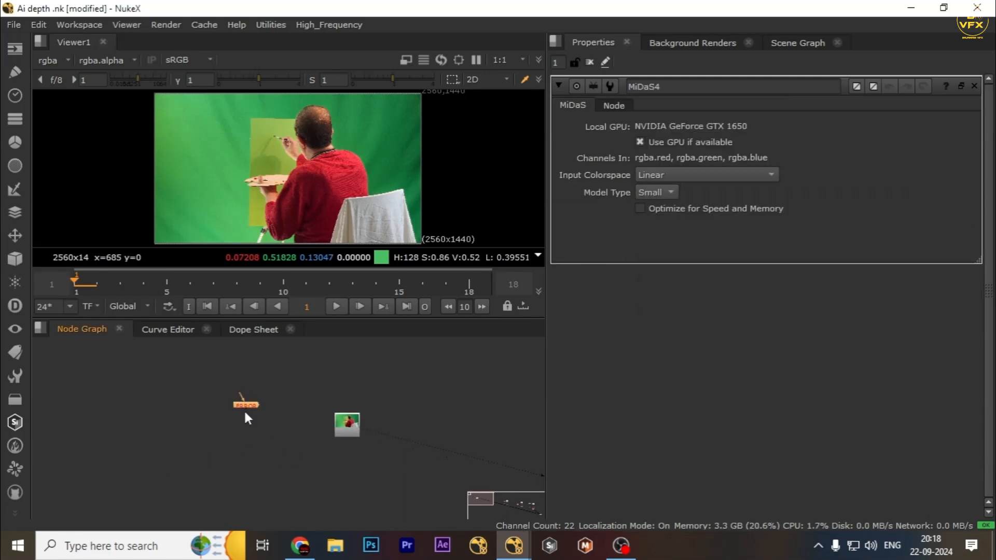
drag(245, 407, 334, 459)
middle_drag(334, 458, 296, 434)
scroll(263, 434, up, 2)
scroll(362, 418, up, 2)
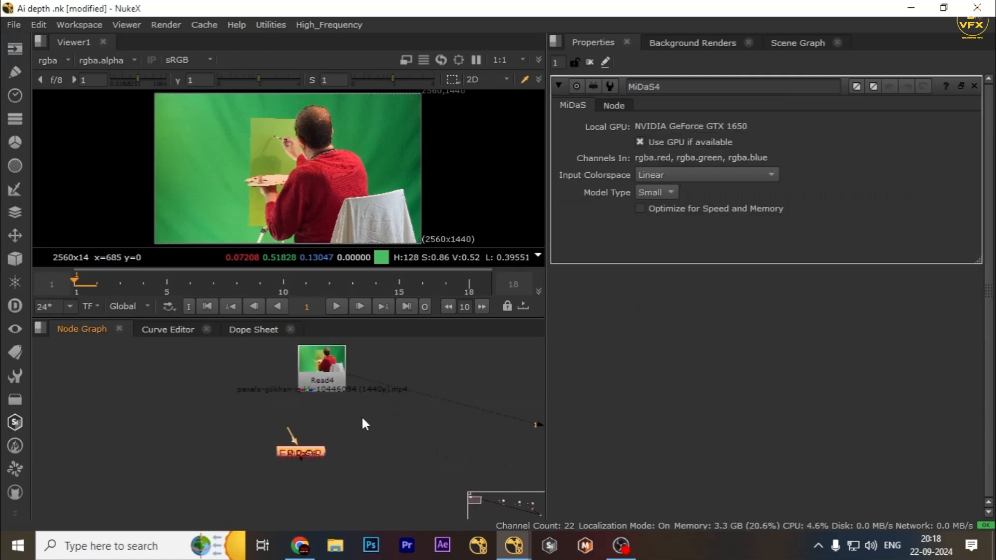
drag(290, 432, 322, 386)
drag(304, 453, 325, 455)
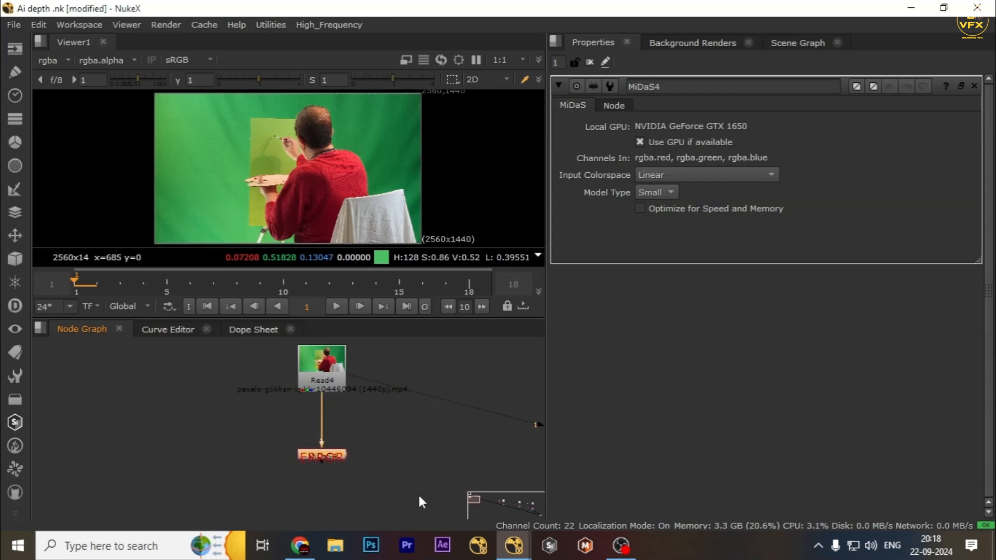
Show the MiDaS node's depth output in the viewer and examine it at enlarged viewer size
key(1)
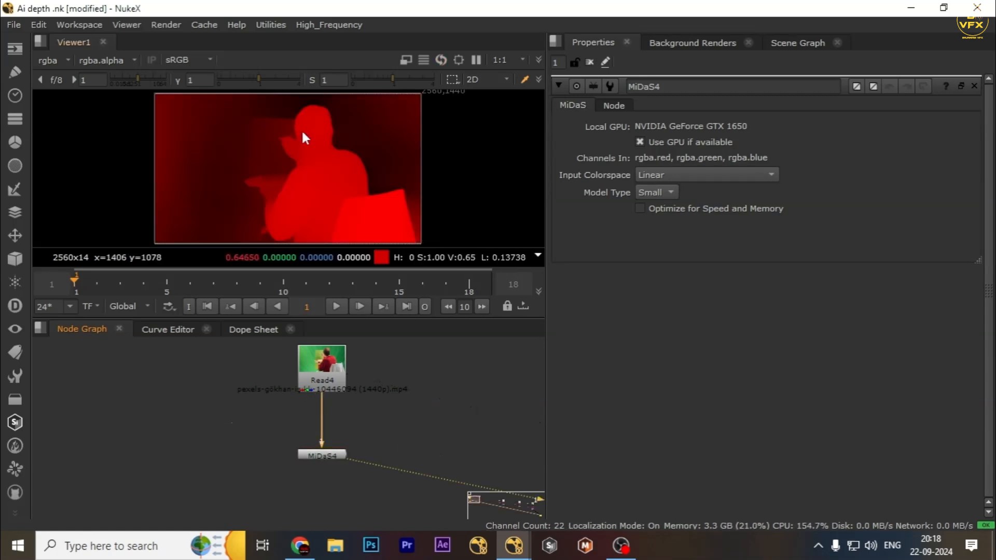
key(space)
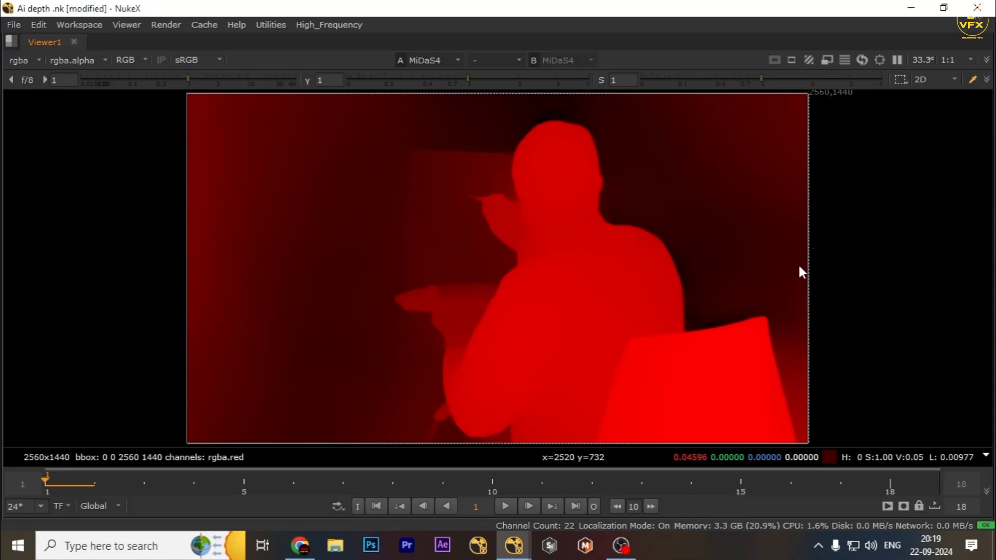
key(space)
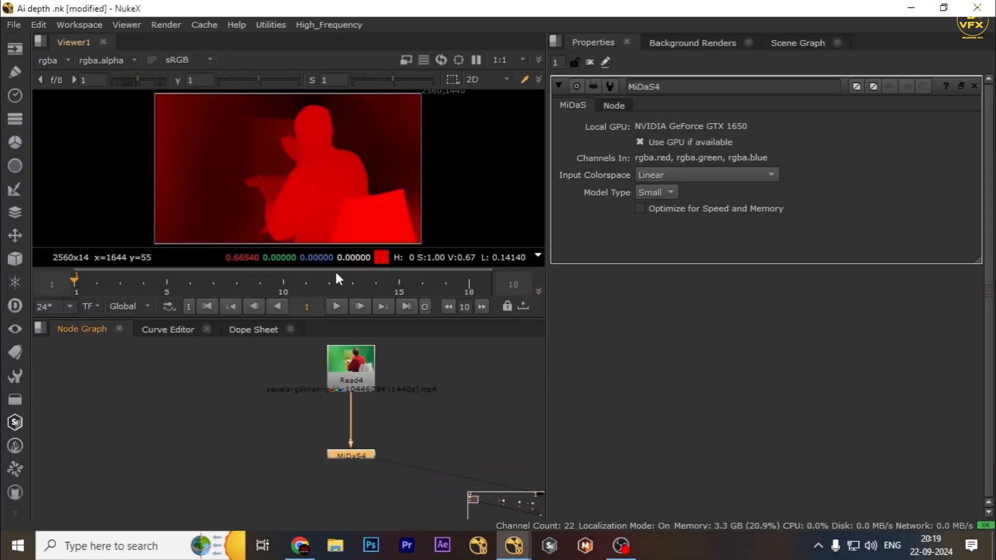
Inspect the red channel of the MiDaS depth output on its own, then return to the colour view
drag(399, 413, 349, 454)
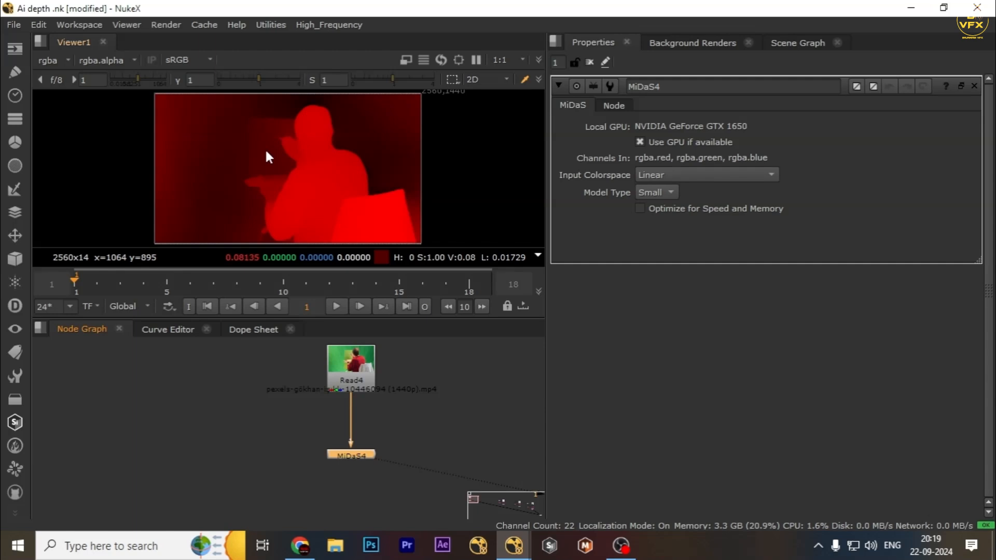
click(446, 433)
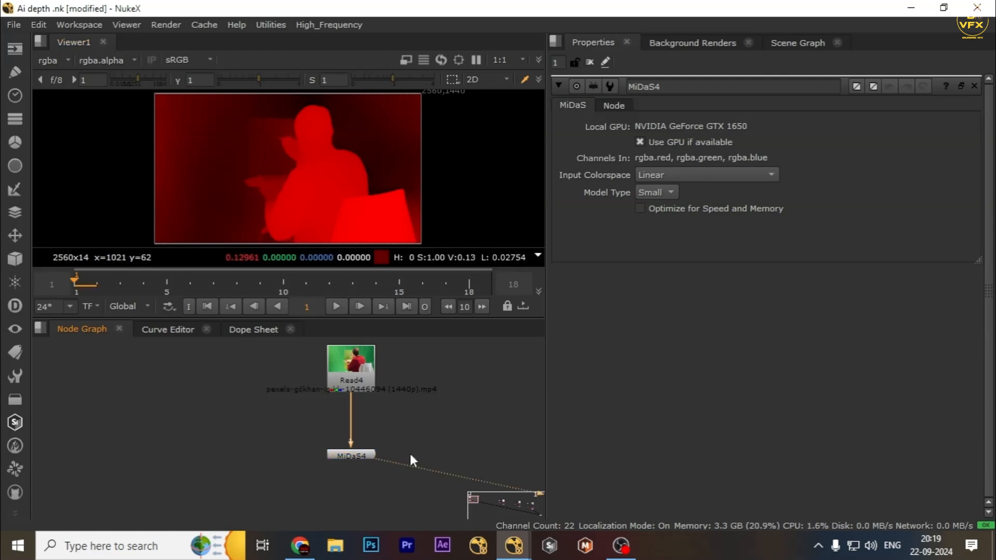
click(363, 454)
drag(207, 408, 479, 479)
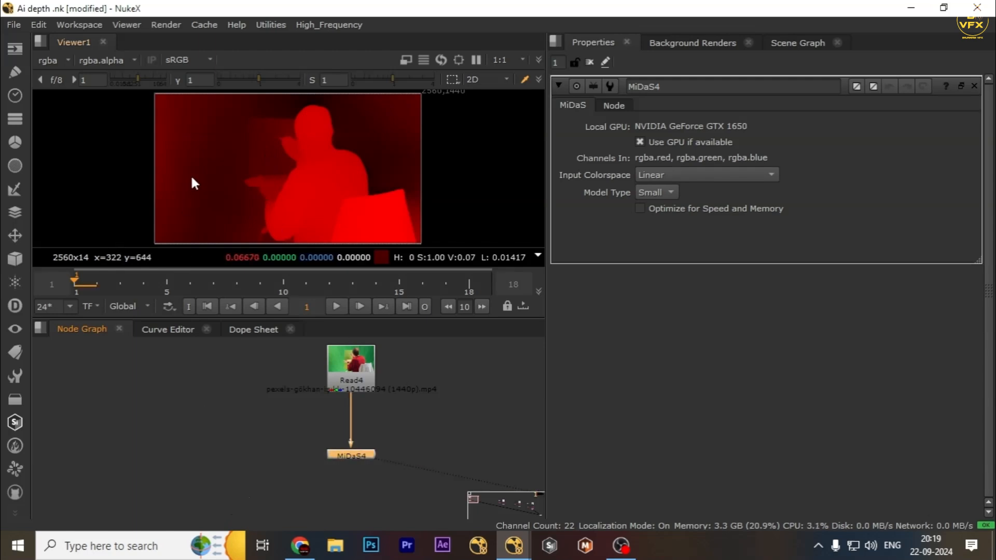
key(r)
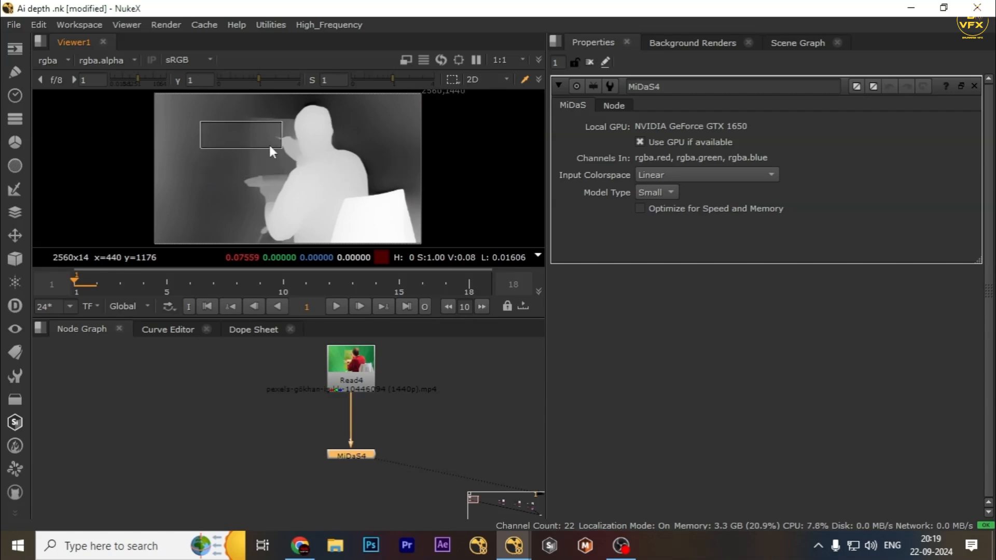
key(r)
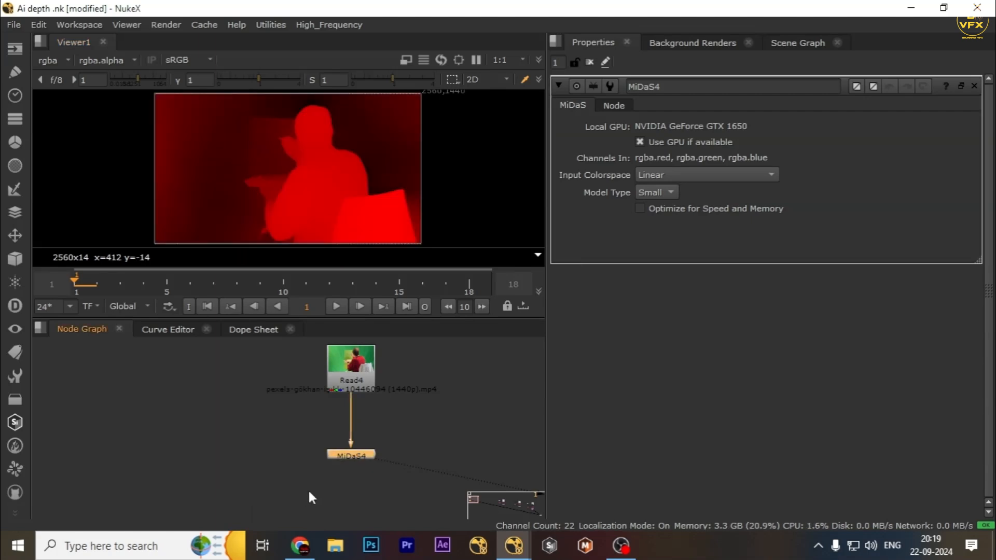
Add a Shuffle node after MiDaS, route rgba.red into rgba.alpha, and check the alpha channel in the viewer
key(Tab)
text(shu)
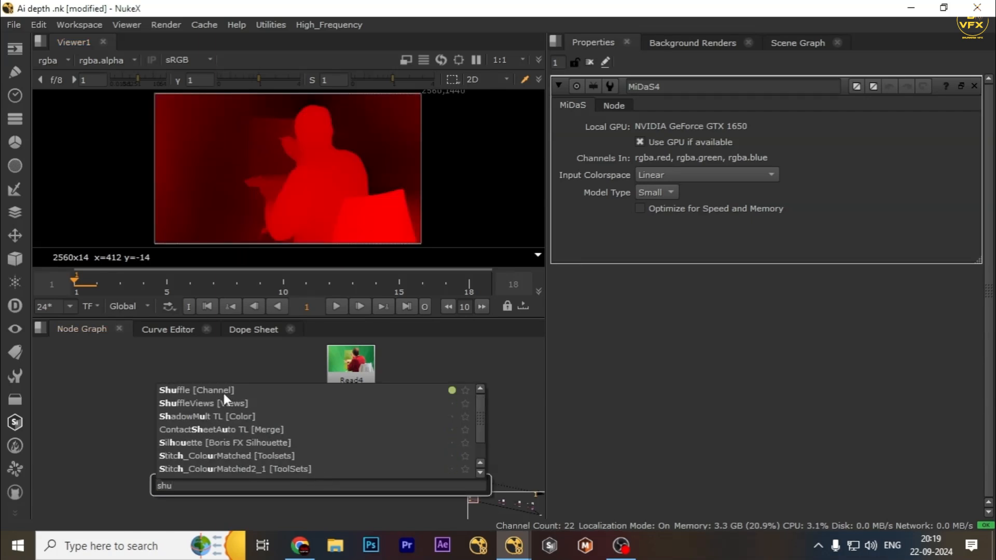
click(222, 390)
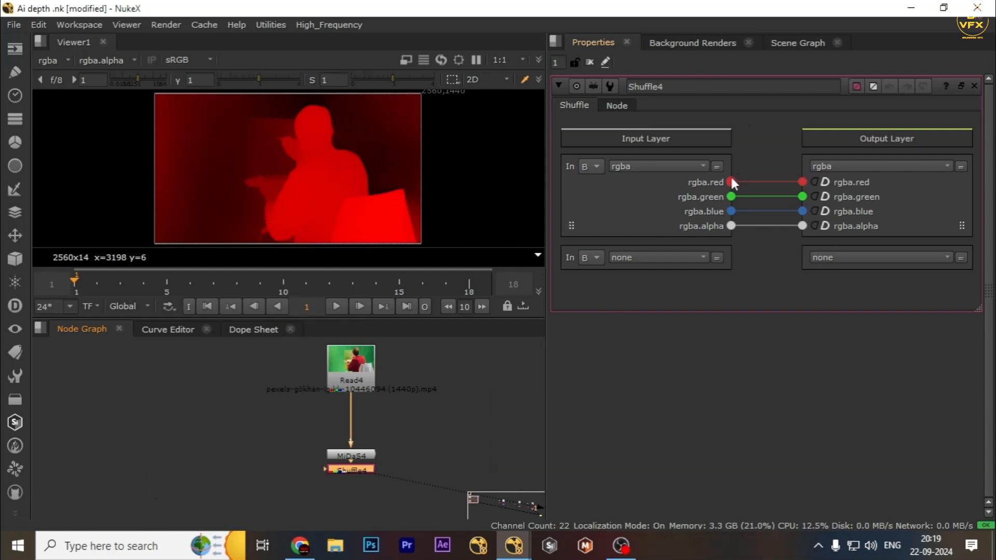
drag(730, 181, 801, 225)
key(a)
key(a)
key(a)
key(a)
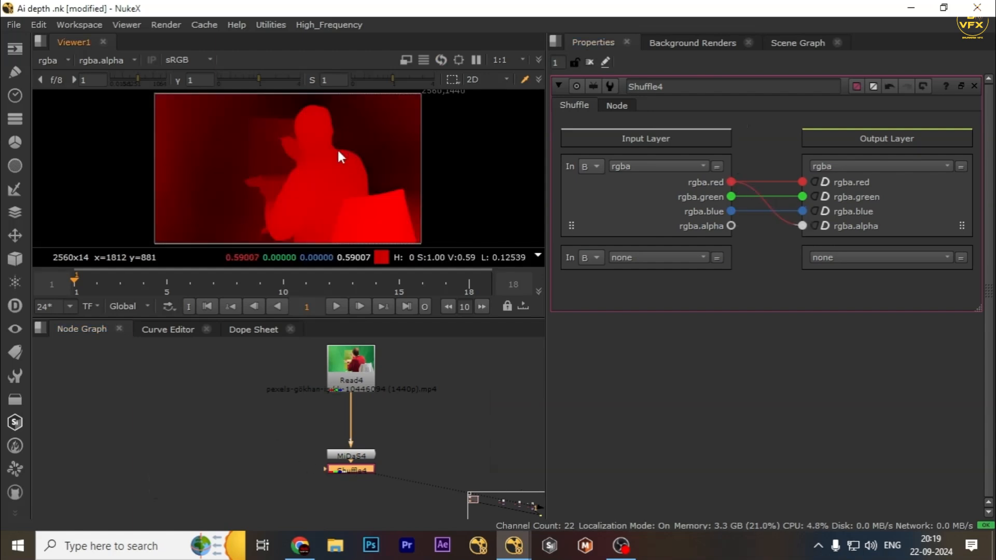
Open the MiDaS node's properties, move the node slightly up from the Shuffle node, and view its output
drag(439, 434, 68, 543)
mouse_move(339, 457)
mouse_down()
mouse_move(290, 440)
mouse_move(340, 455)
mouse_up()
click(342, 467)
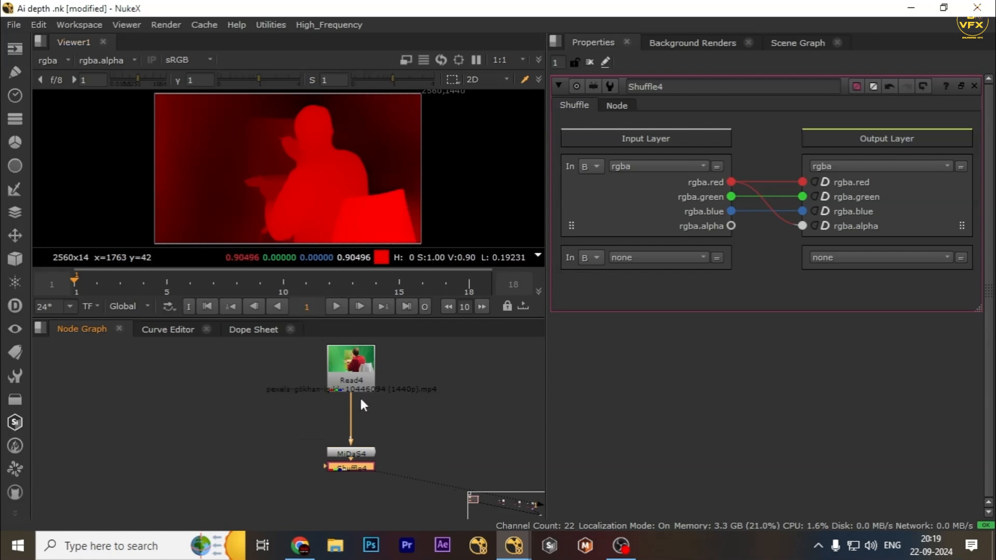
double_click(362, 452)
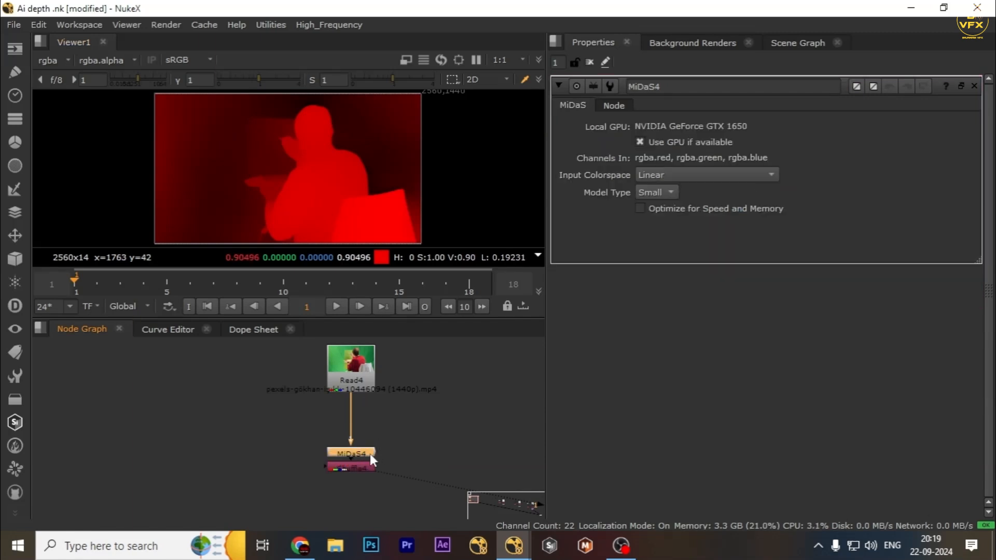
drag(371, 454, 370, 443)
key(1)
click(313, 415)
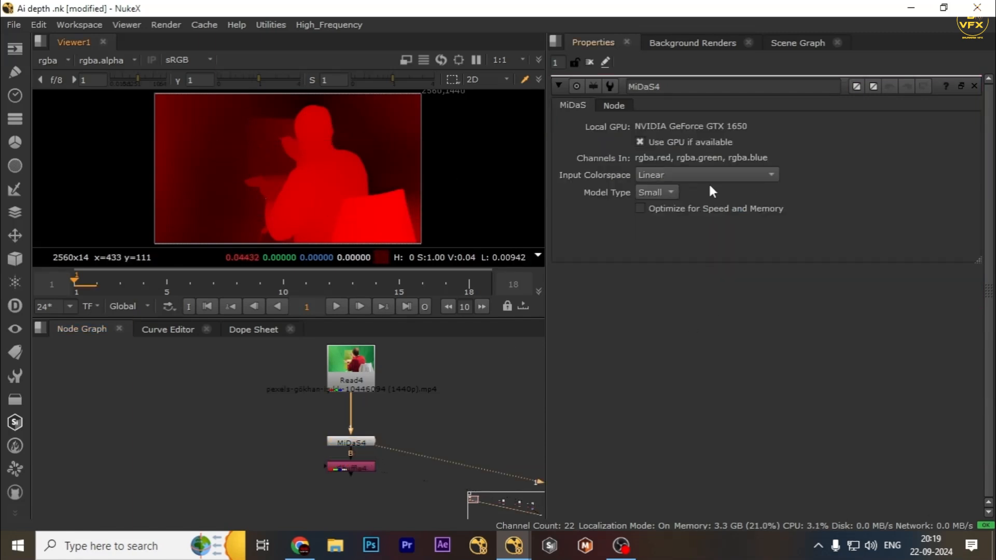
Turn on Optimize for Speed and Memory for the MiDaS node, leaving the Model Type at Small
click(673, 193)
click(559, 167)
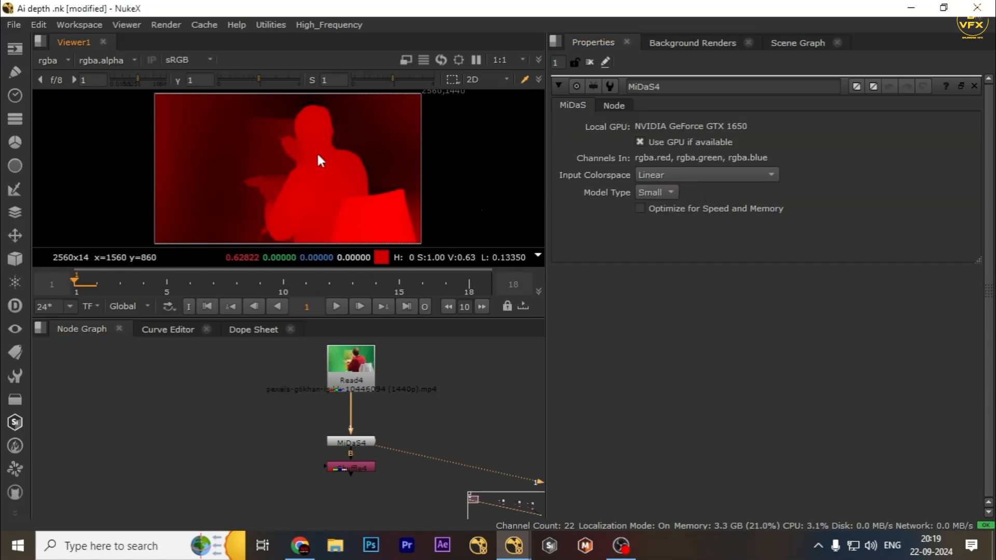
click(689, 209)
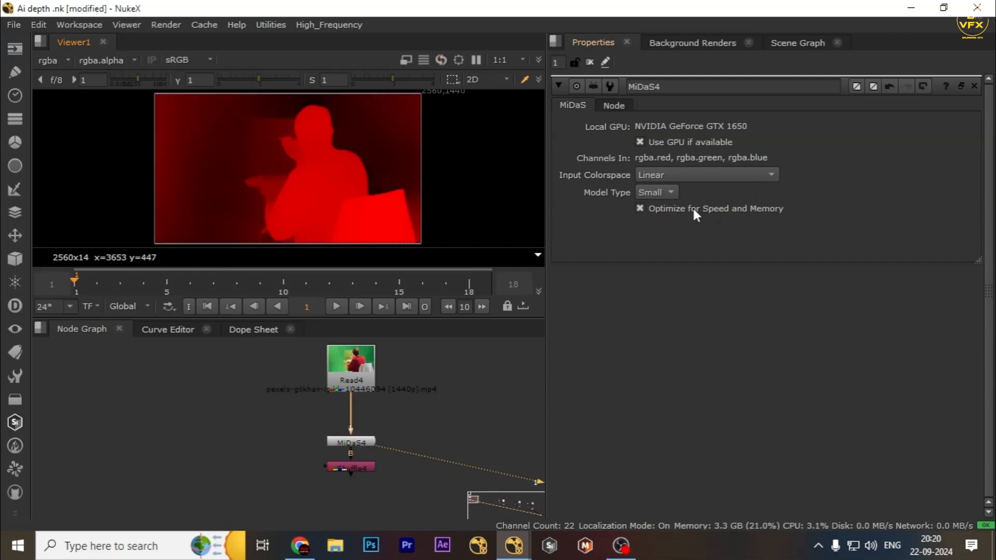
mouse_move(694, 210)
Compare the Shuffle node's output with the original footage from the Read node in the viewer
drag(206, 442, 424, 519)
key(1)
drag(393, 428, 192, 464)
drag(210, 410, 476, 462)
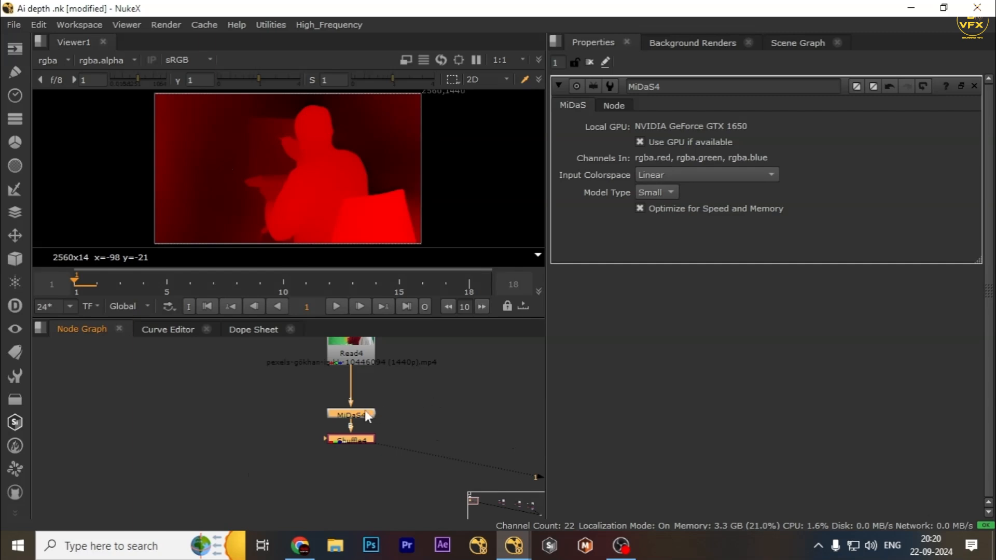
drag(368, 417, 162, 498)
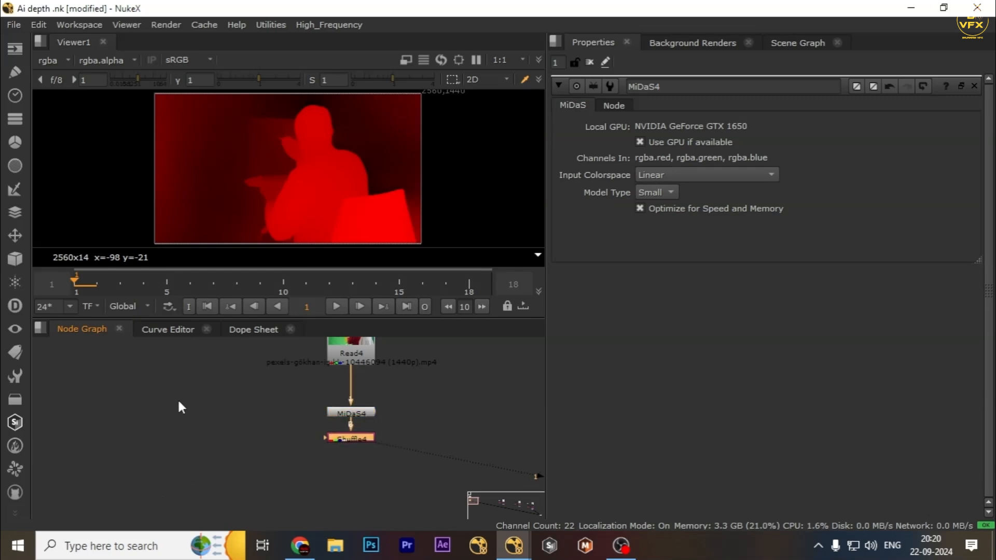
drag(176, 395, 458, 449)
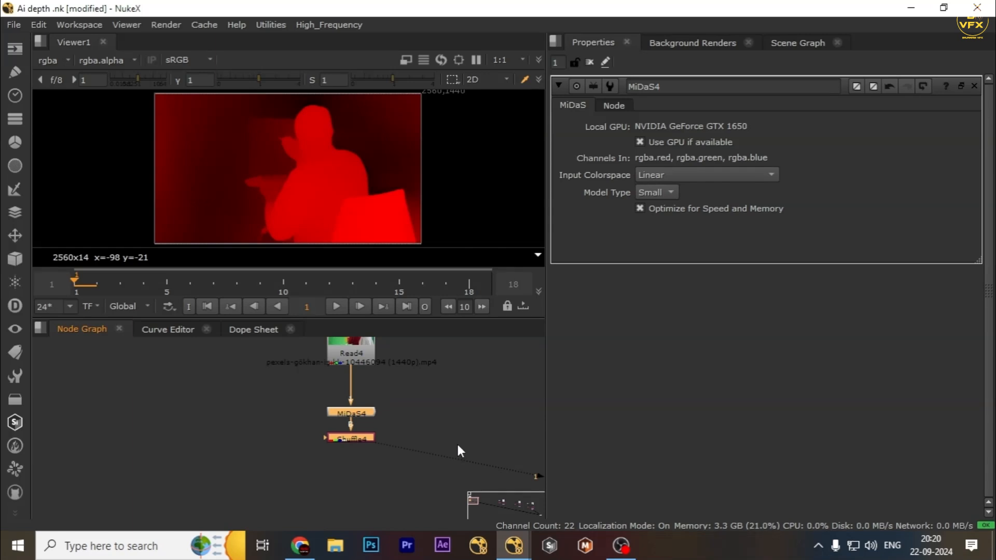
click(266, 450)
drag(248, 394, 407, 447)
click(318, 360)
key(1)
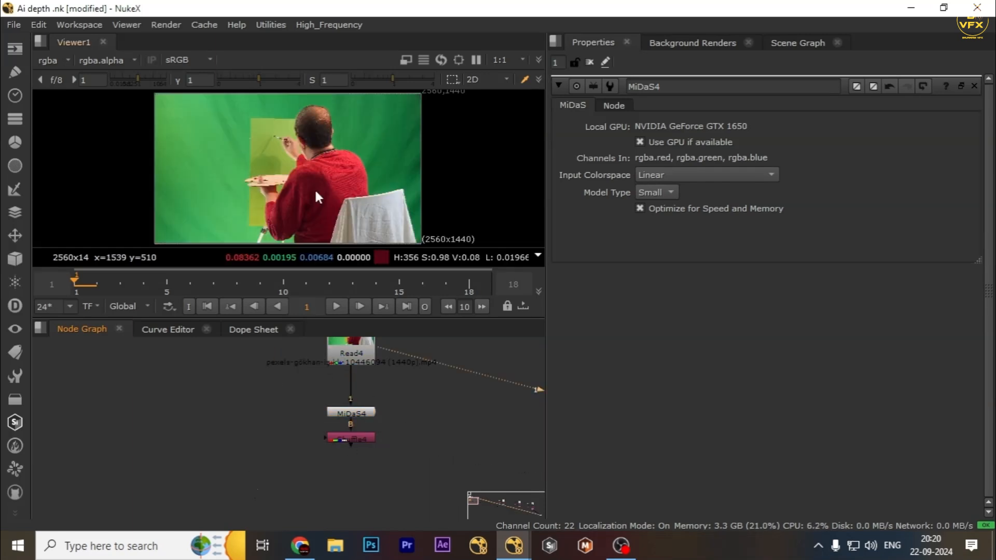
Add a Copy node with input A on the Shuffle and input B on the Read footage, and view it
key(k)
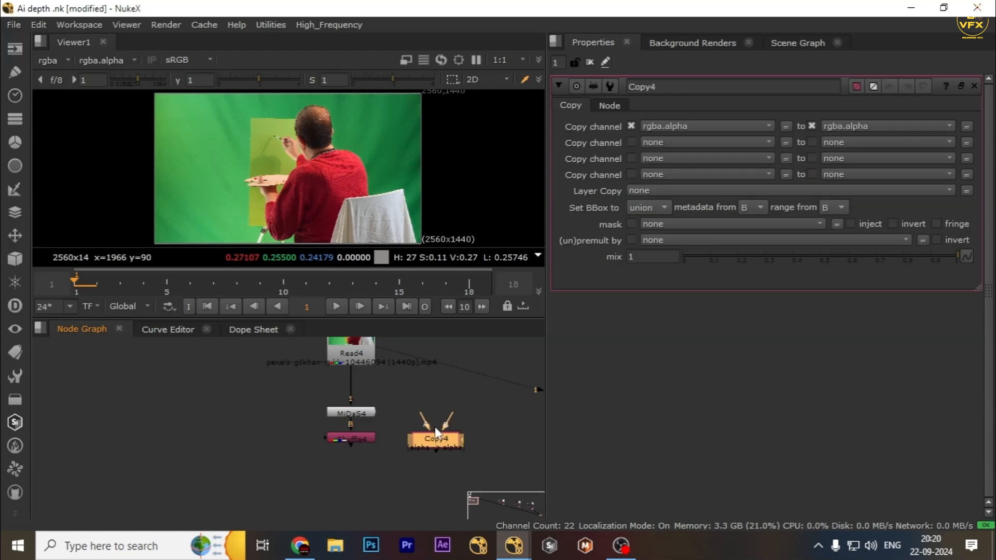
drag(406, 438, 352, 348)
key(1)
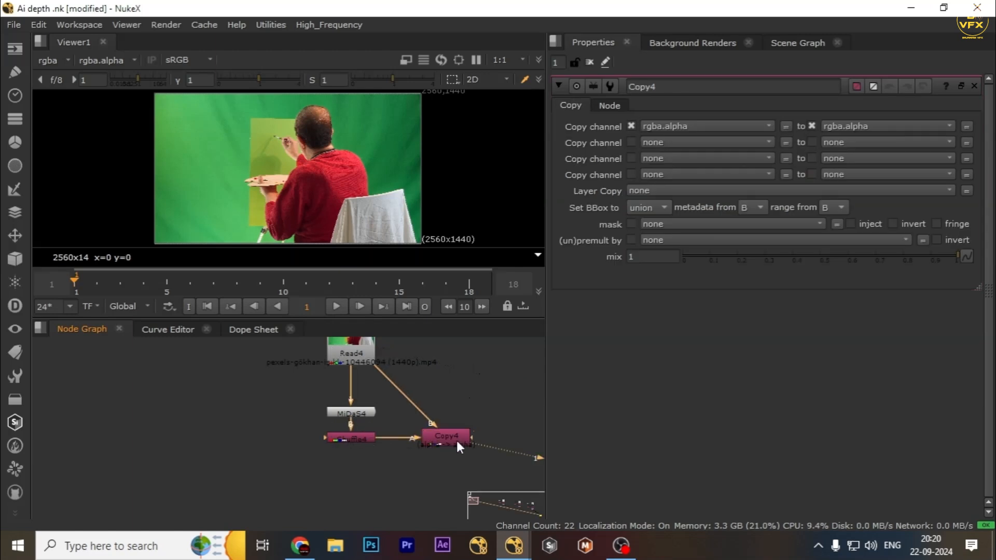
Add an IDistort node after the Copy node and set its UV channels to alpha
click(456, 440)
key(Tab)
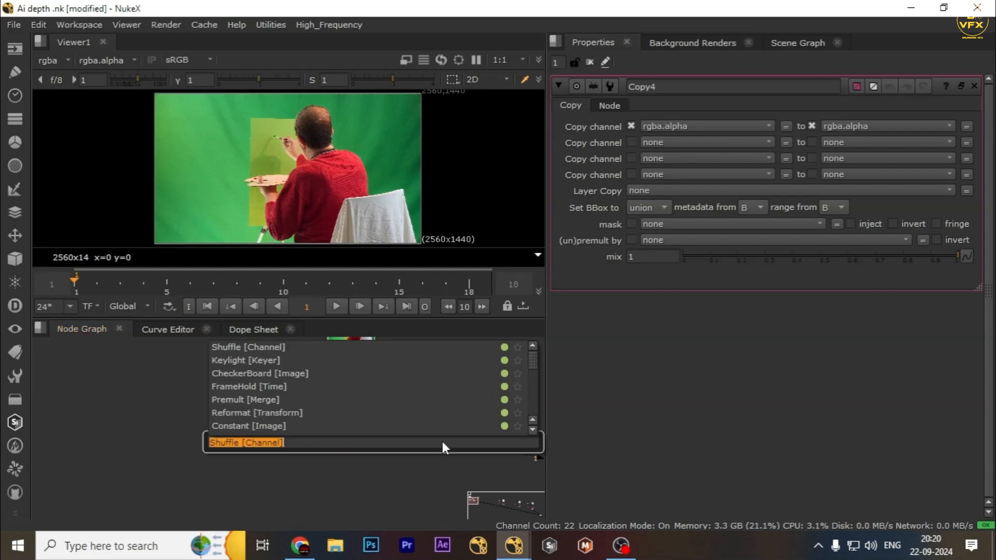
text(idis)
key(Down)
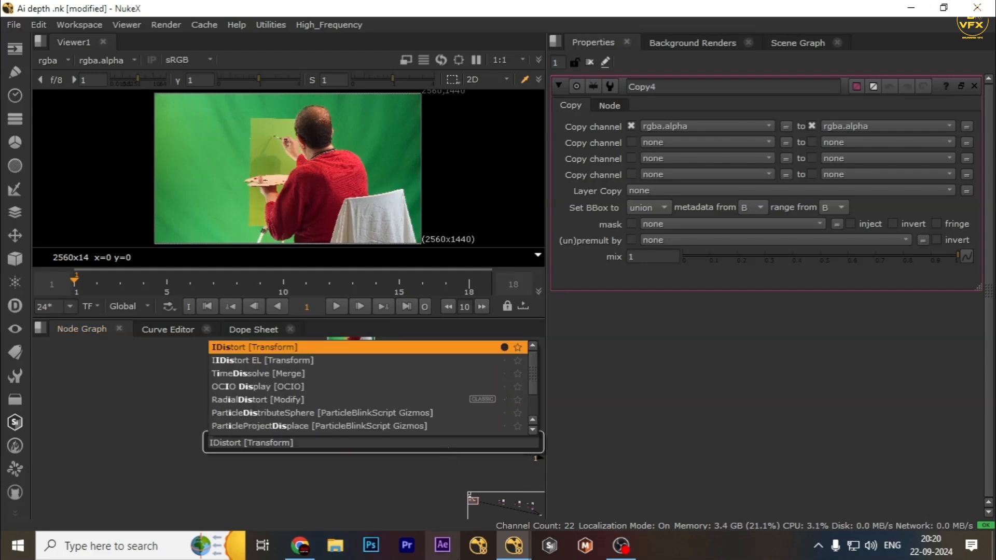
key(Return)
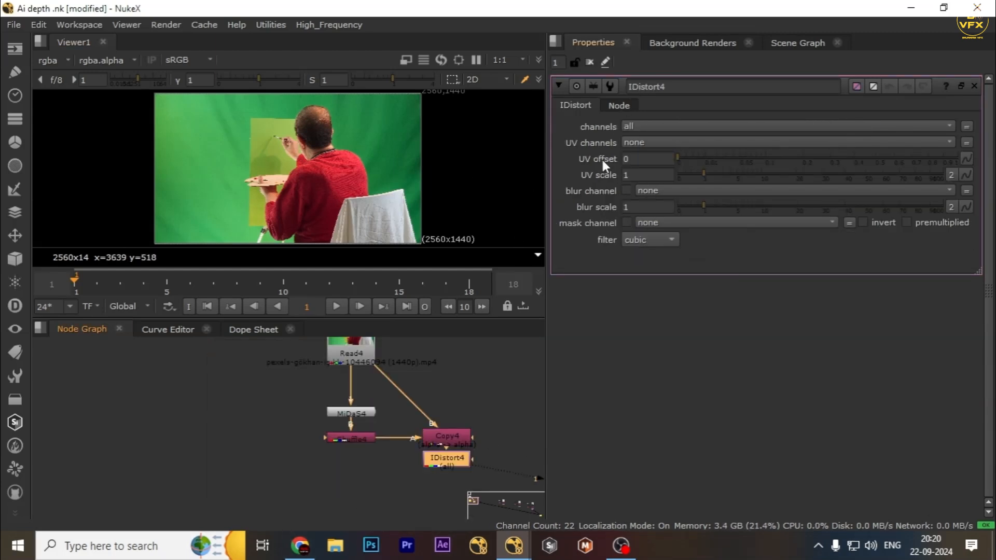
click(677, 140)
click(679, 203)
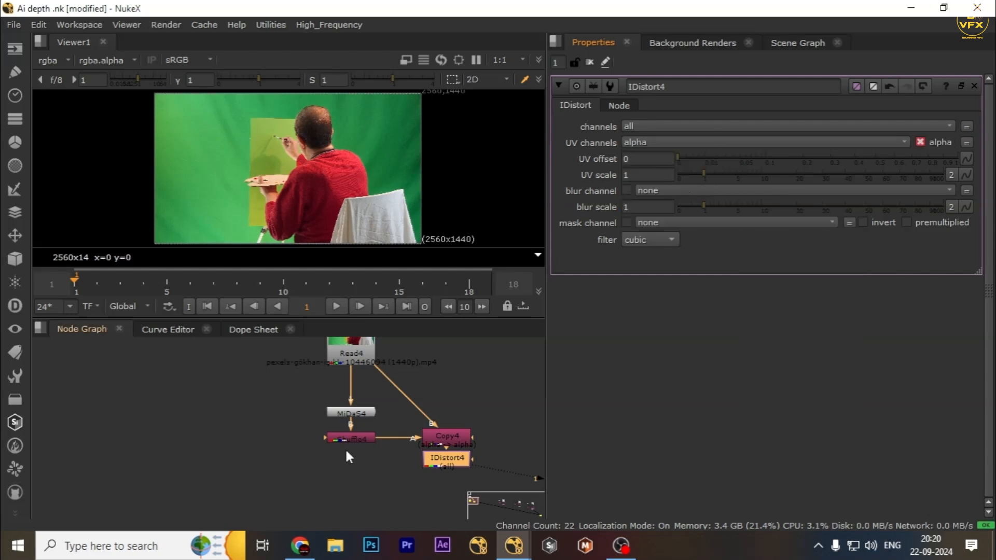
Set the IDistort node's UV offset to 1 and UV scale to 12.2
scroll(348, 457, down, 2)
click(647, 158)
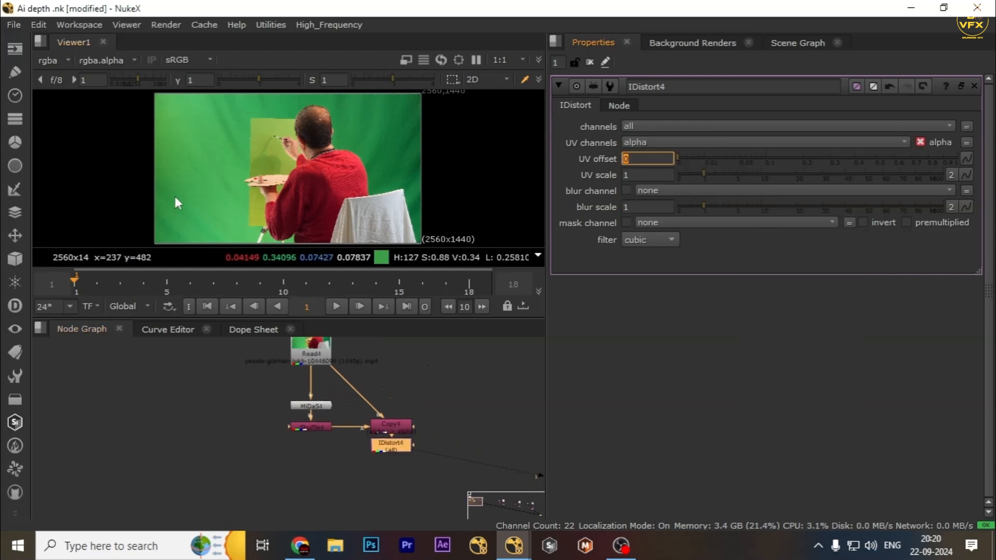
text(1)
key(Return)
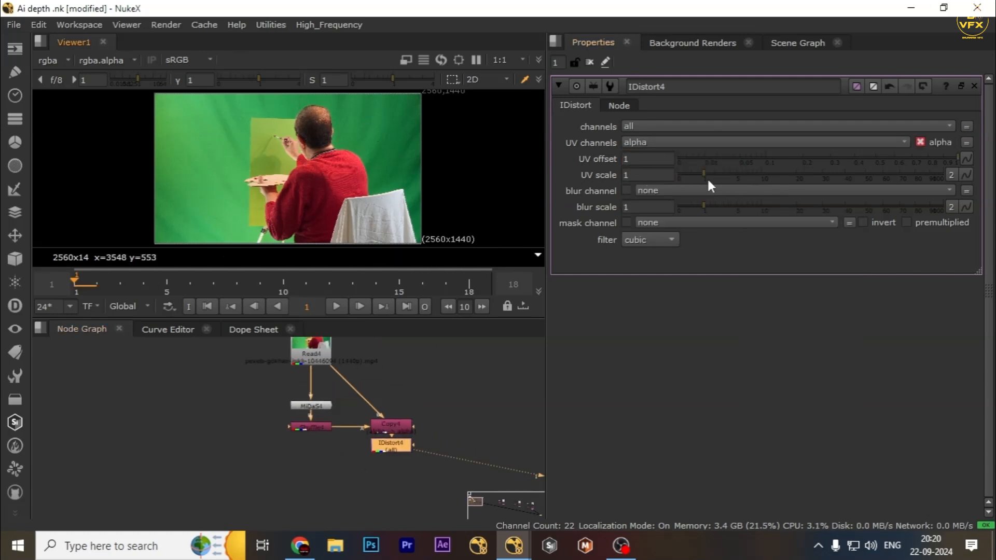
click(755, 174)
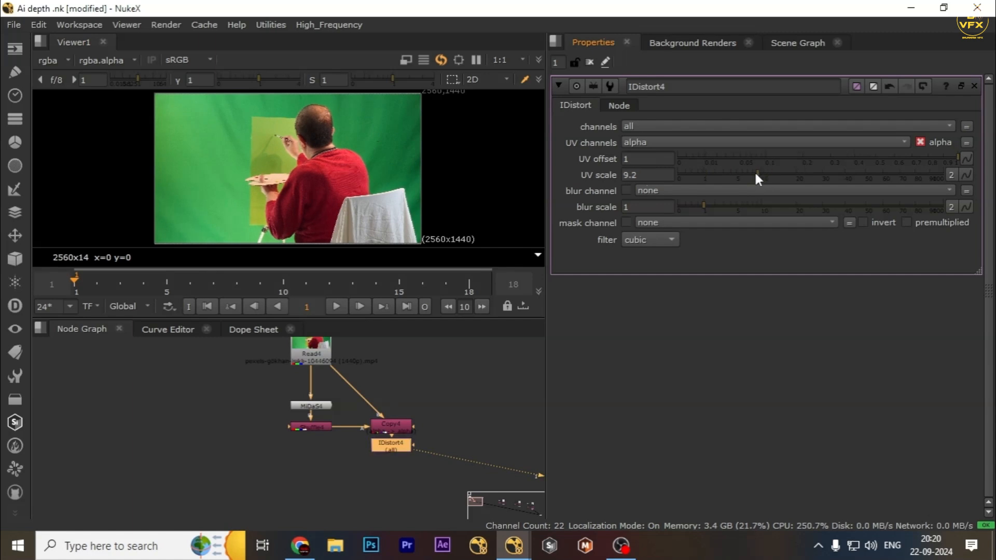
mouse_move(754, 174)
mouse_down()
mouse_move(725, 174)
mouse_move(769, 176)
mouse_up()
Examine the distorted footage around the painter's head and across the full frame in the enlarged viewer
scroll(260, 115, up, 3)
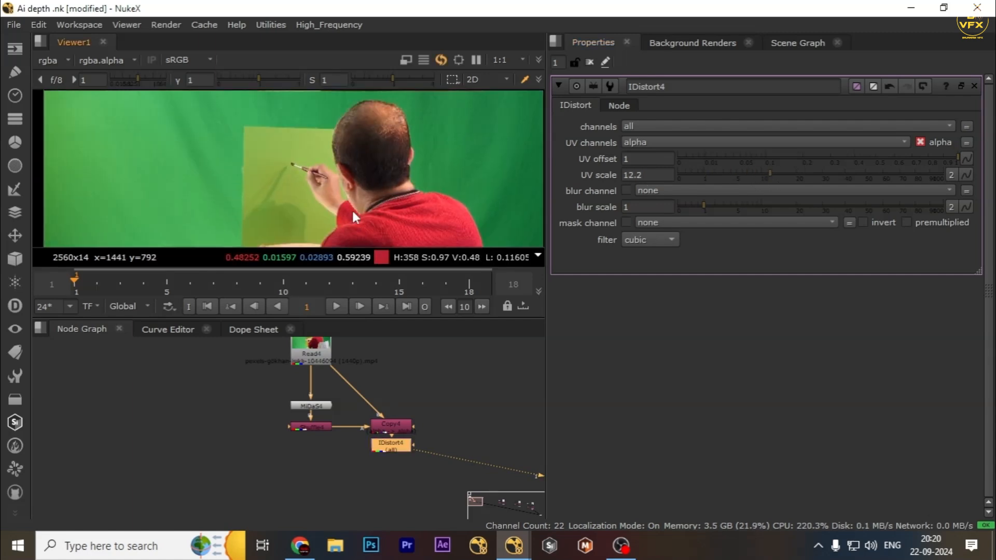
key(space)
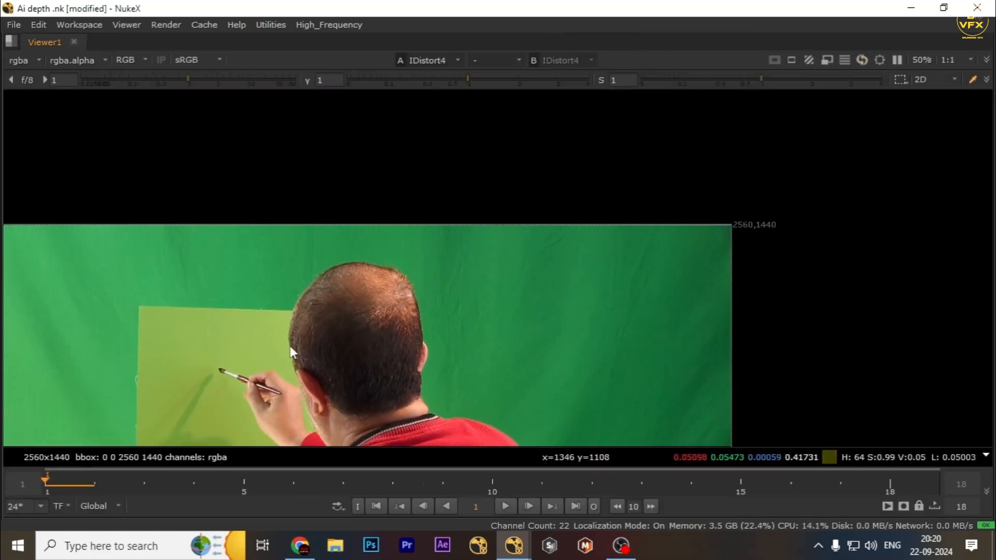
middle_drag(258, 349, 512, 196)
scroll(507, 217, down, 3)
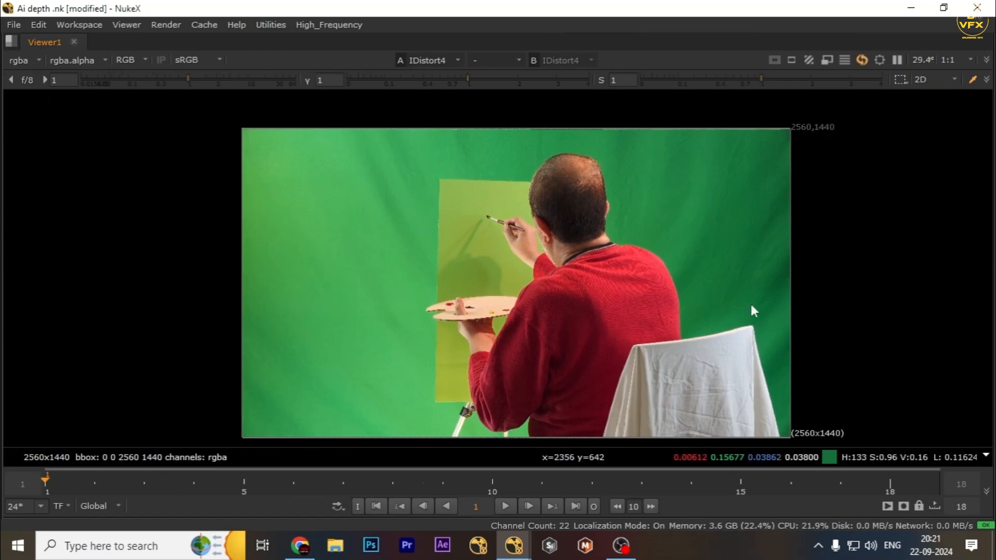
Inspect the distorted footage around the cloth-covered chair in the enlarged viewer
scroll(780, 358, up, 3)
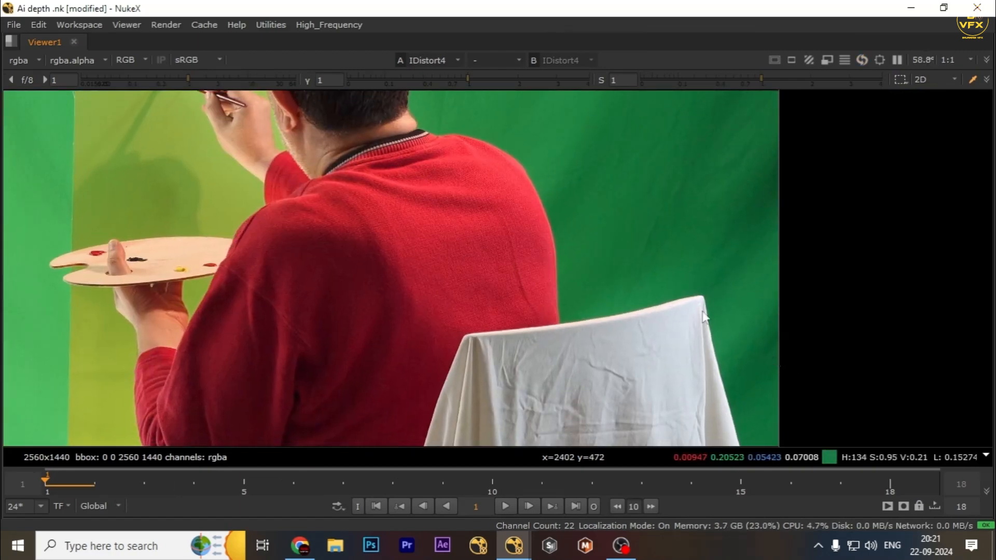
scroll(704, 316, down, 2)
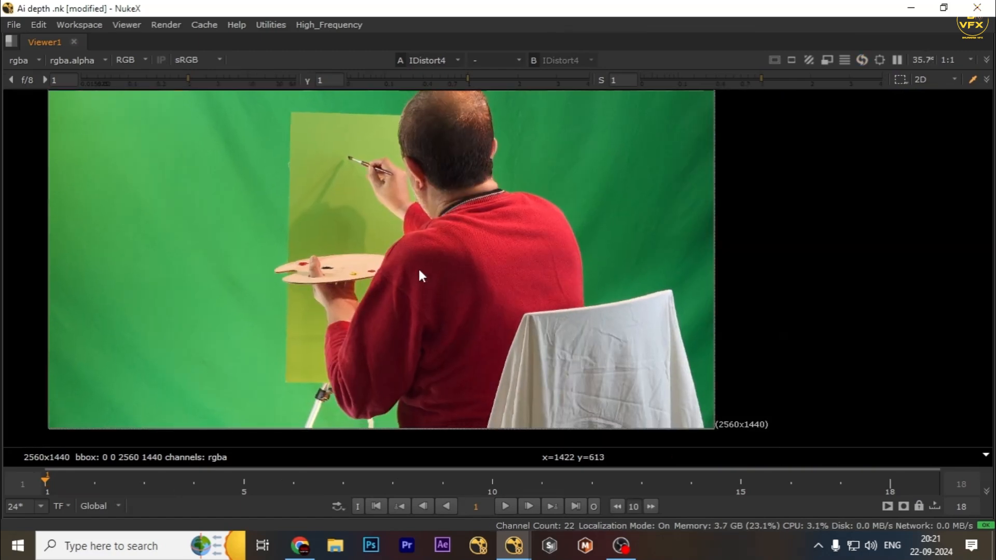
key(space)
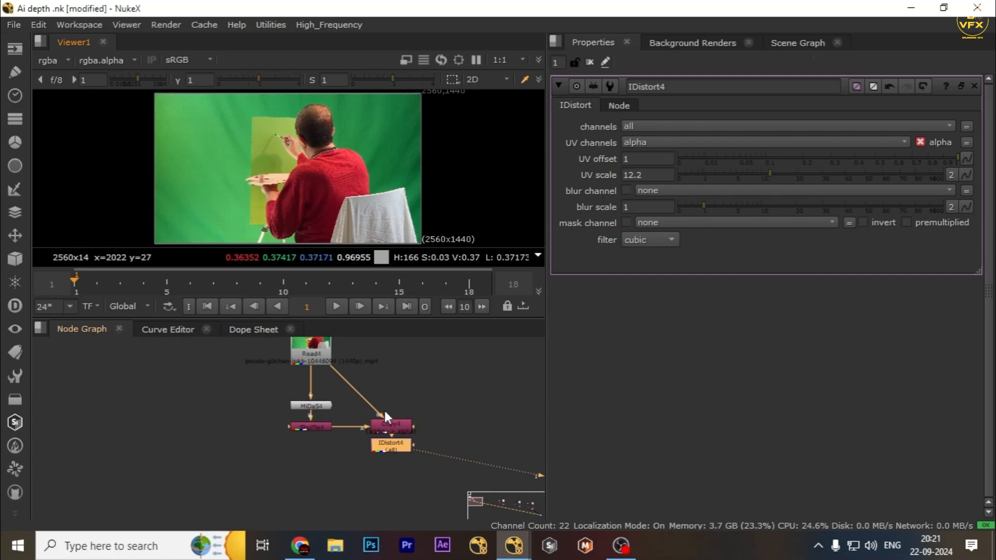
Toggle the painter branch's IDistort node off and on to compare the footage with and without distortion
drag(415, 399, 297, 460)
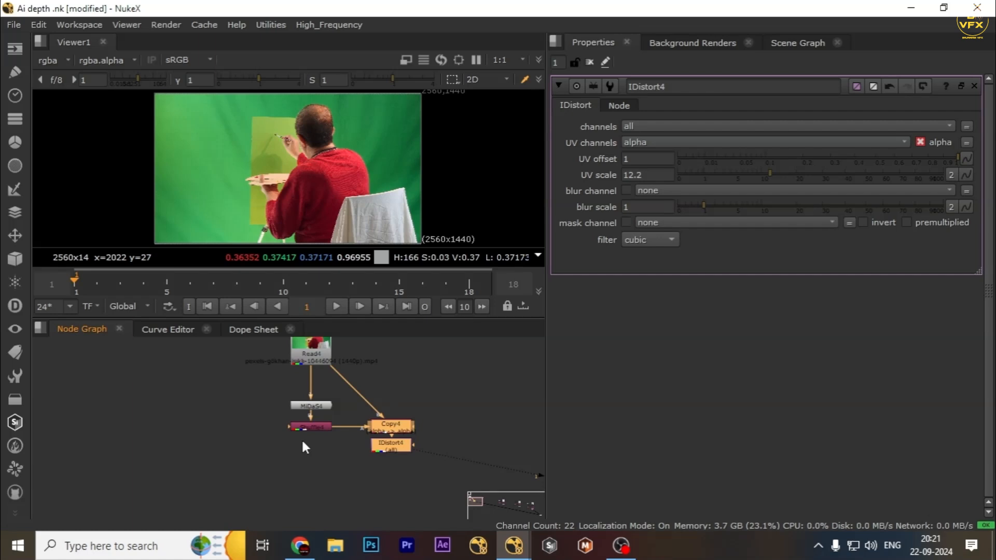
drag(240, 384, 415, 454)
drag(447, 394, 288, 487)
click(453, 429)
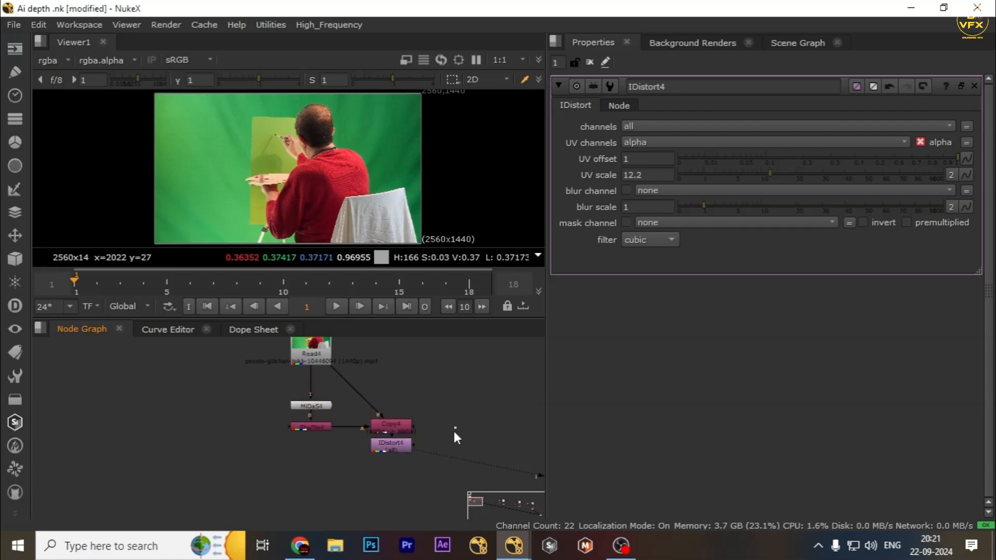
click(394, 445)
key(d)
key(d)
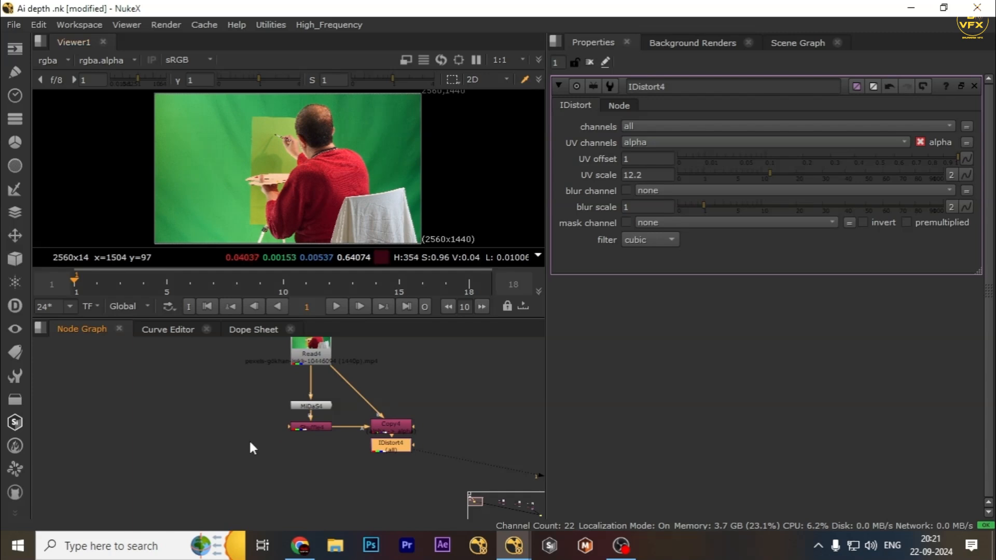
drag(202, 375, 511, 480)
drag(479, 371, 94, 486)
drag(201, 374, 425, 446)
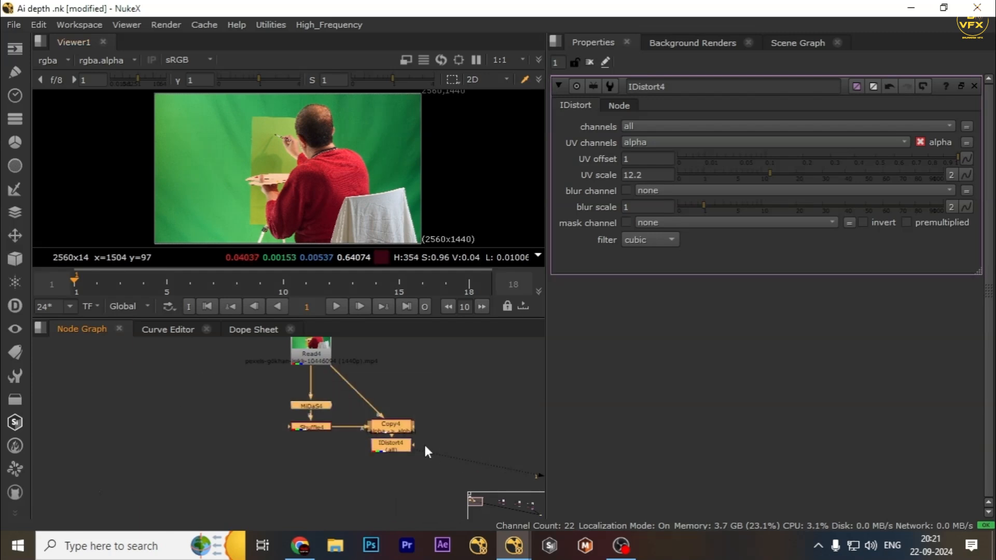
Display the elderly man's portrait footage from its Read node in the viewer
scroll(425, 446, down, 5)
middle_drag(518, 445, 289, 433)
scroll(343, 409, up, 3)
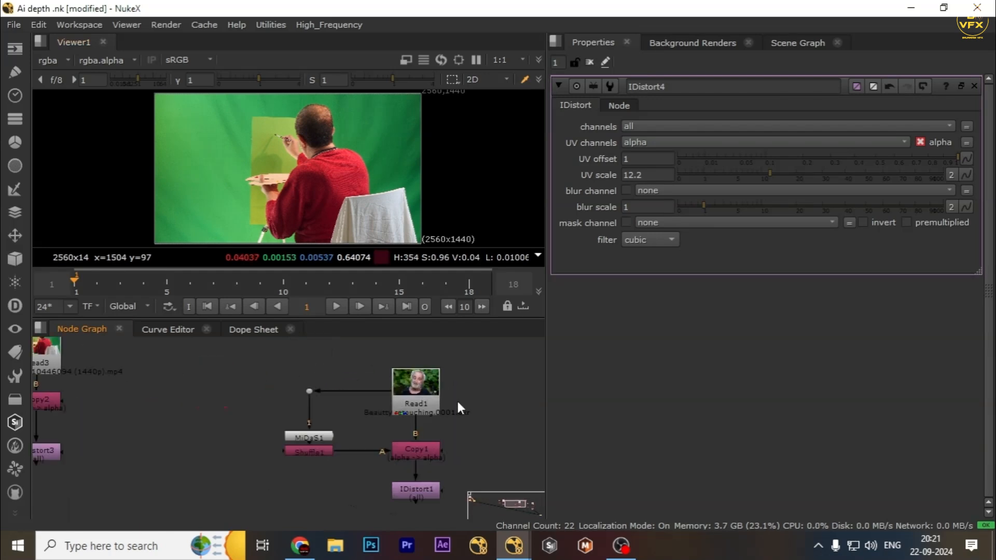
click(452, 403)
key(1)
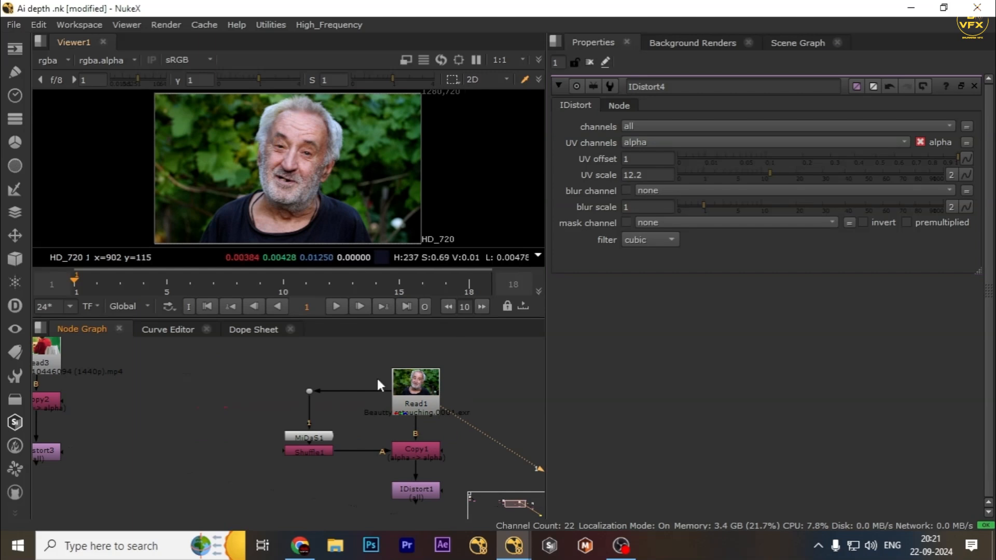
View the portrait branch's MiDaS node and turn off its Optimize for Speed and Memory option
double_click(317, 436)
scroll(355, 441, up, 2)
middle_drag(354, 441, 410, 426)
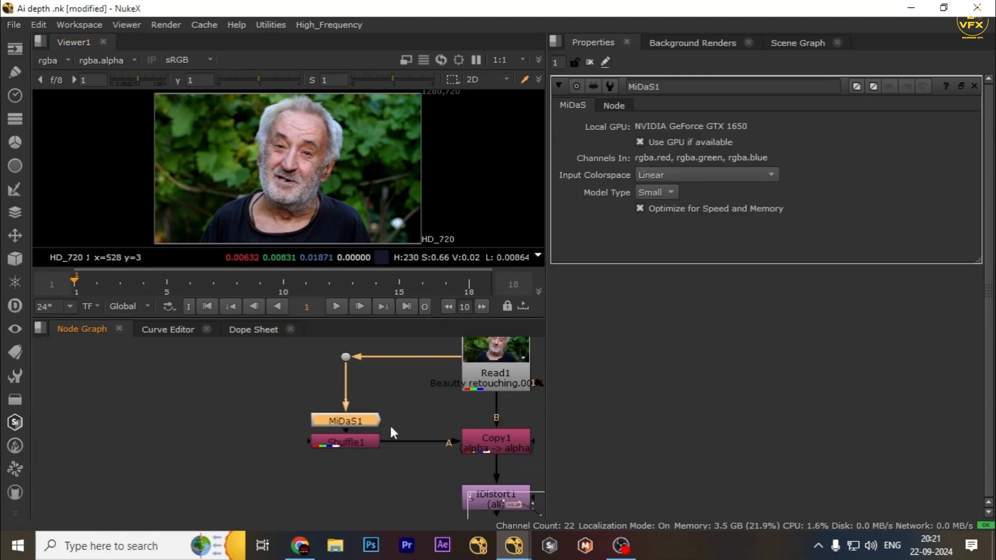
key(1)
drag(235, 398, 471, 439)
scroll(456, 435, down, 3)
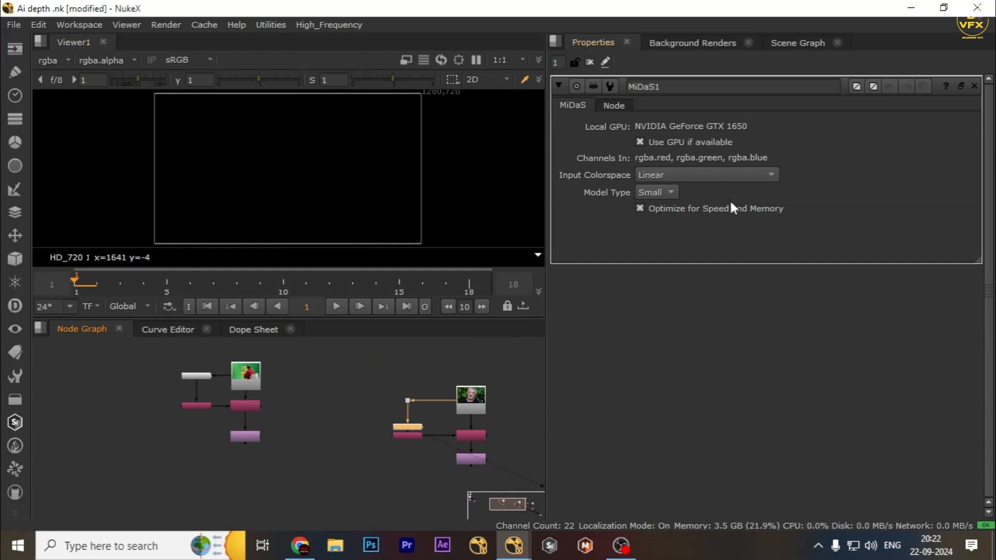
click(706, 210)
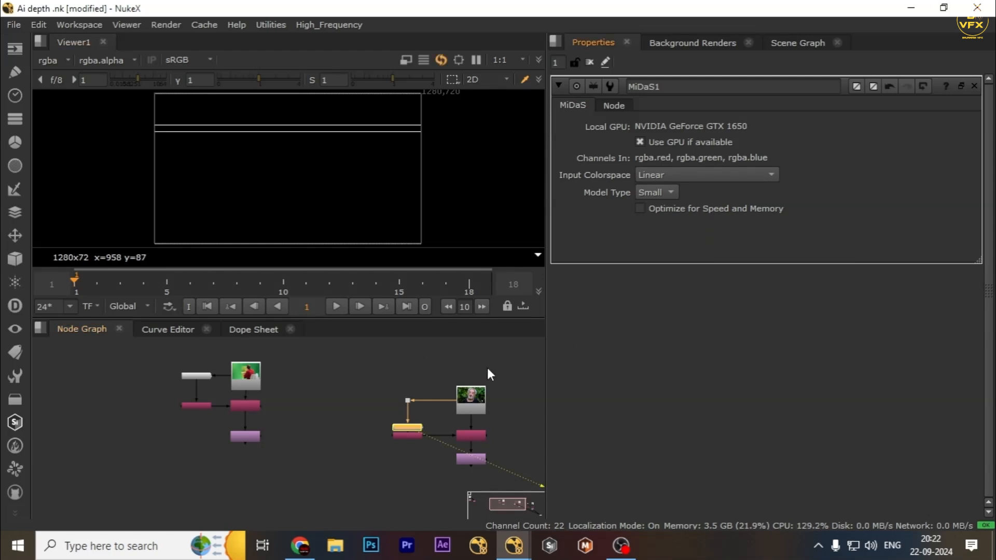
scroll(410, 433, up, 3)
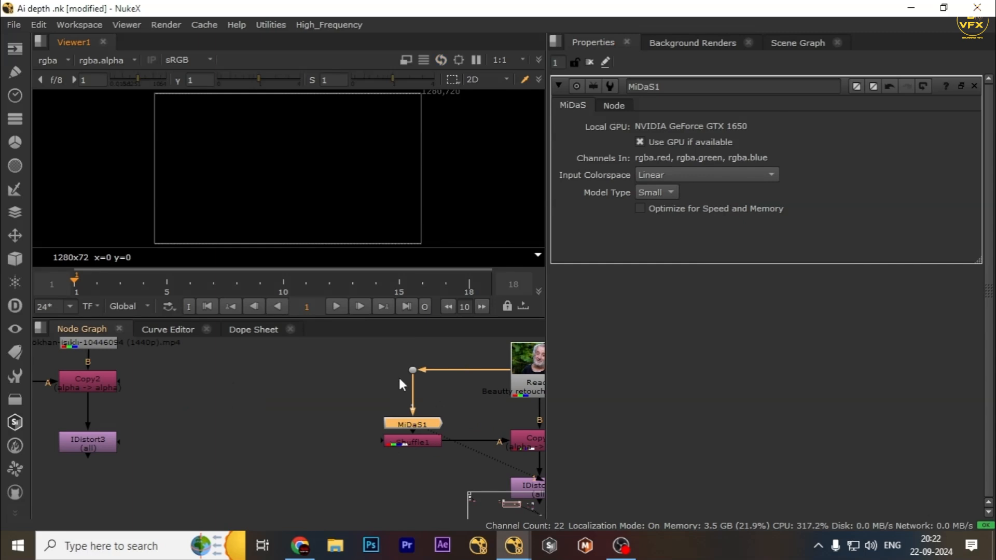
click(445, 405)
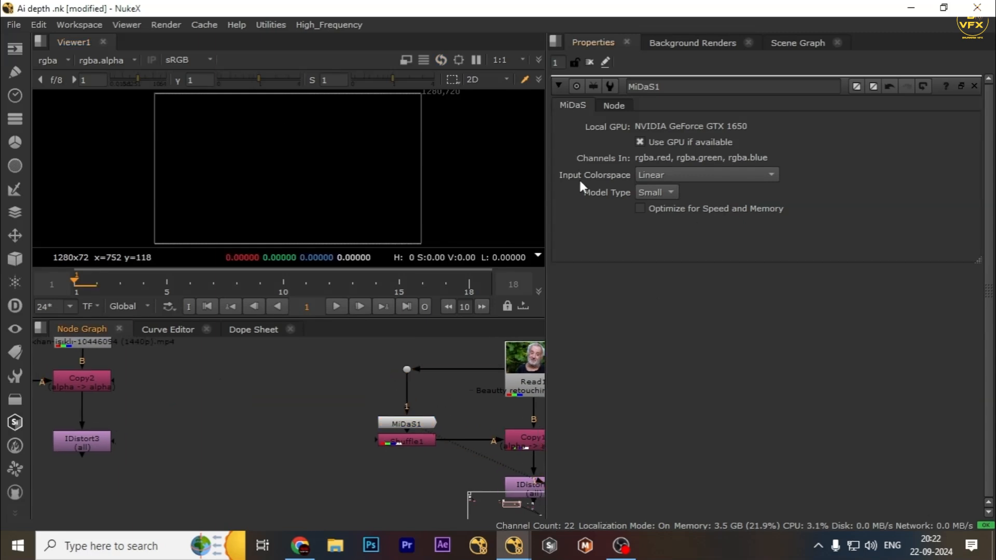
drag(310, 404, 452, 455)
scroll(392, 441, down, 5)
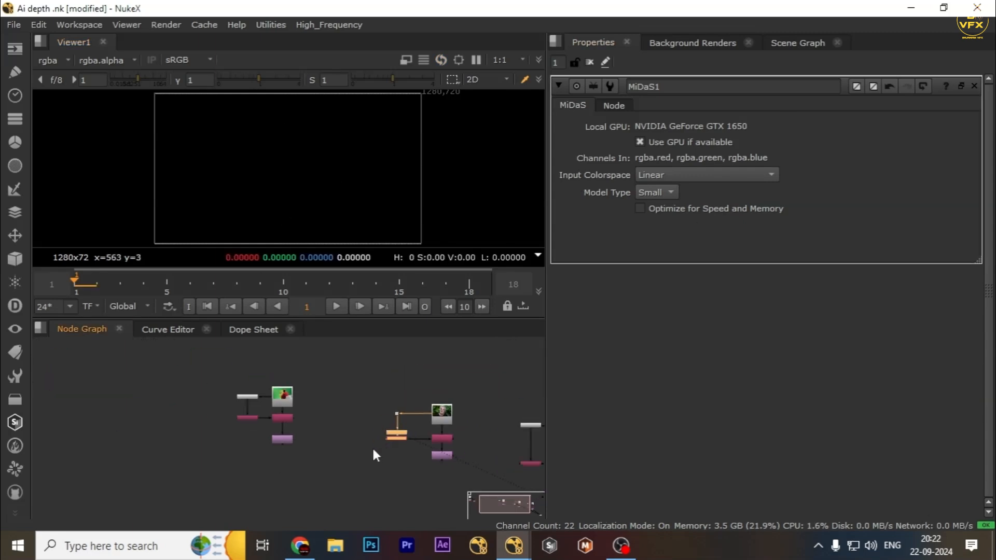
middle_drag(373, 451, 307, 446)
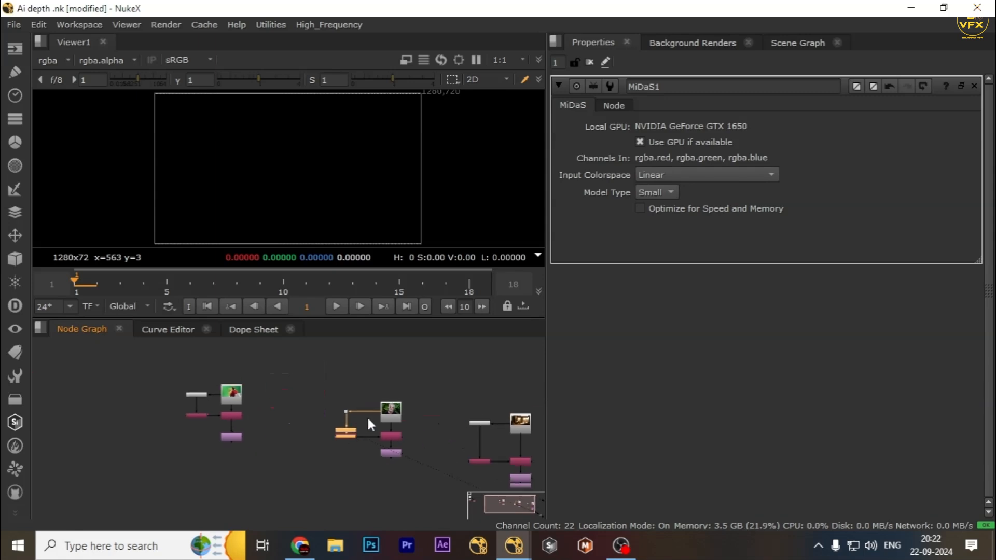
scroll(369, 419, up, 3)
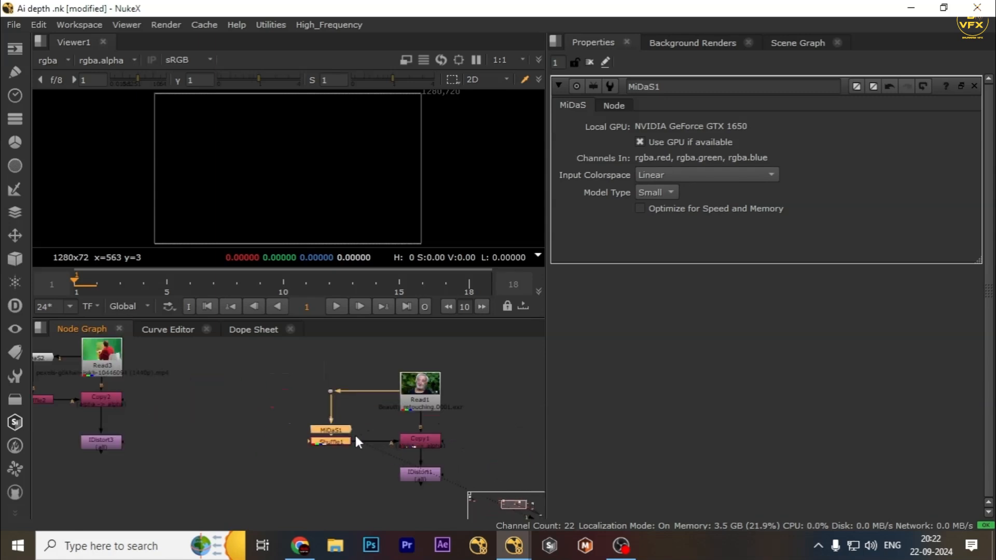
drag(367, 416, 249, 444)
scroll(298, 428, up, 3)
drag(242, 405, 422, 449)
drag(431, 401, 204, 467)
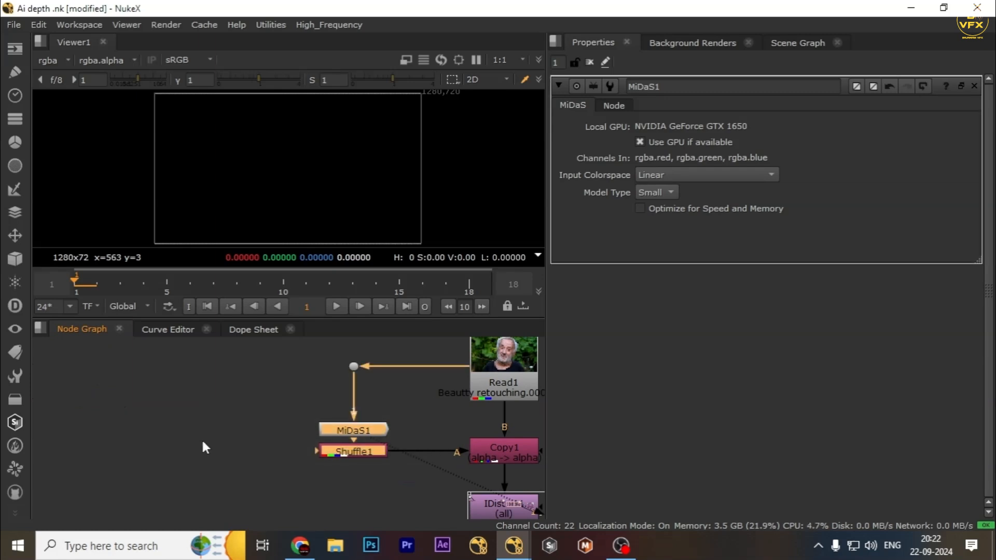
drag(194, 427, 418, 452)
Replace the portrait branch's MiDaS node with a new one inserted between the Dot and the Shuffle, and view it
drag(413, 398, 224, 440)
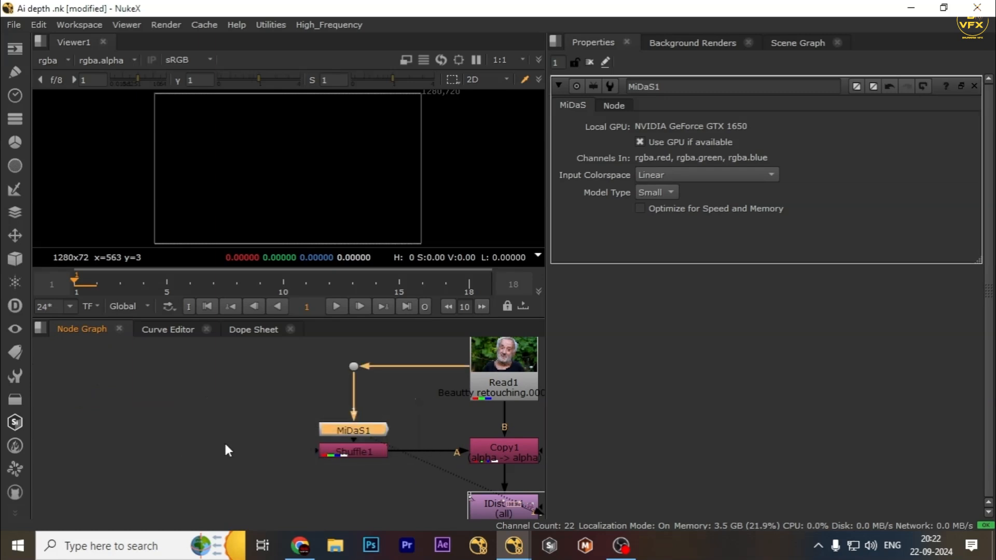
key(Delete)
key(Tab)
text(k)
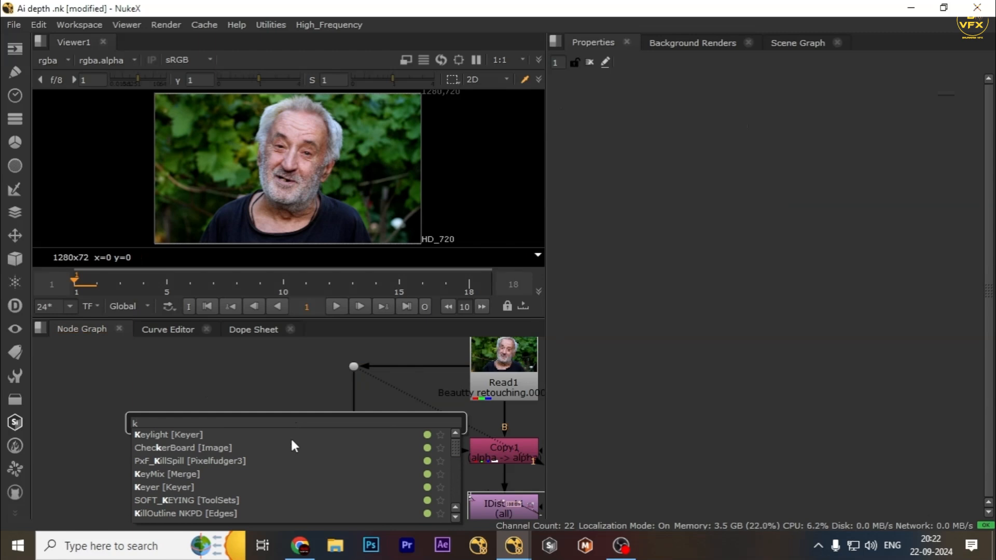
key(BackSpace)
text(midas)
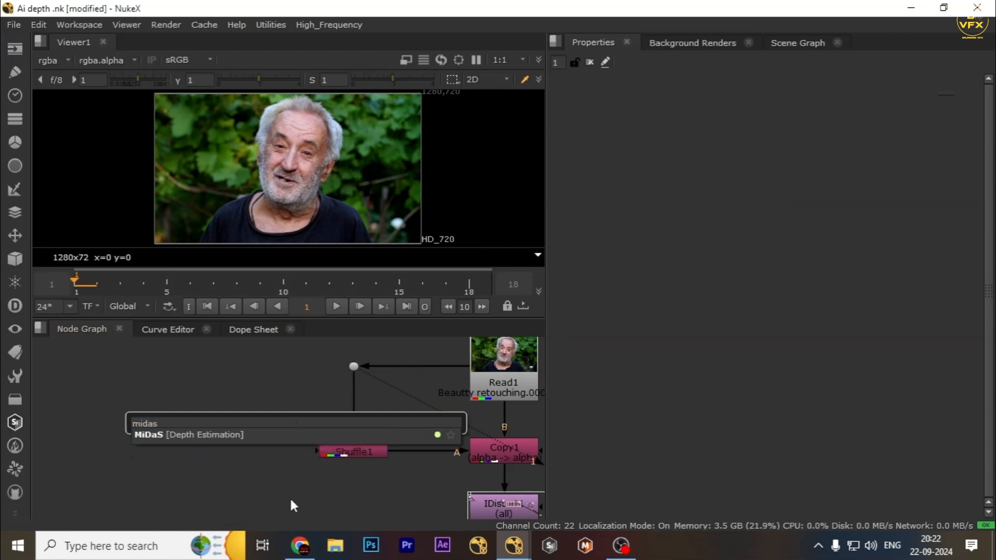
key(Return)
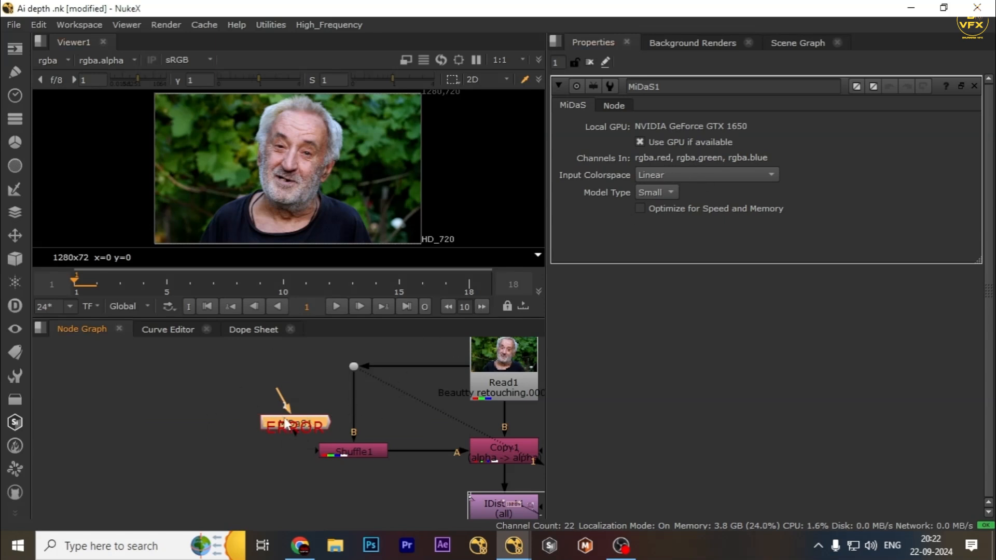
drag(285, 424, 343, 415)
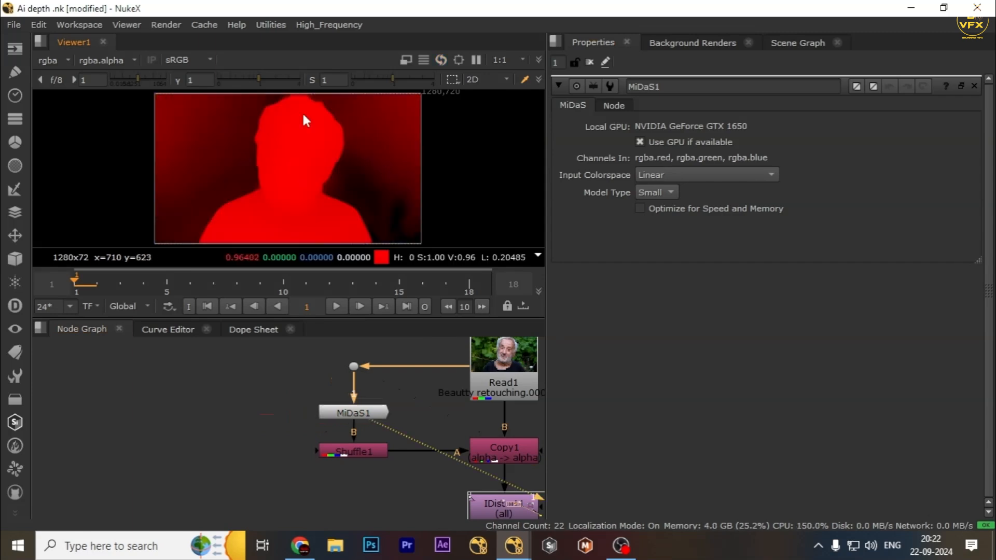
Check the portrait branch's depth map, then its Shuffle and Copy outputs in the viewer
drag(231, 116, 383, 162)
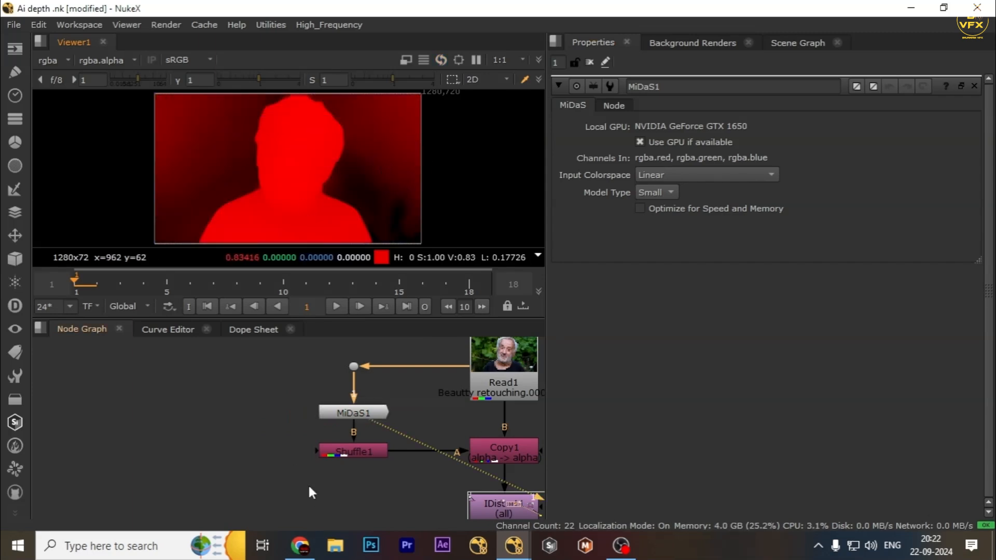
drag(234, 430, 390, 470)
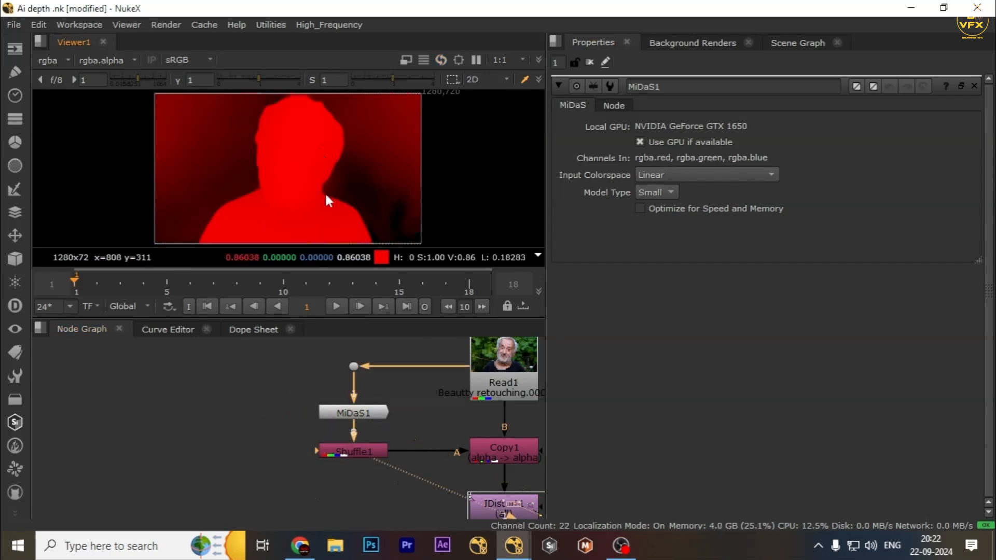
middle_drag(471, 445, 345, 416)
click(350, 418)
key(1)
middle_drag(469, 458, 470, 446)
drag(449, 441, 283, 487)
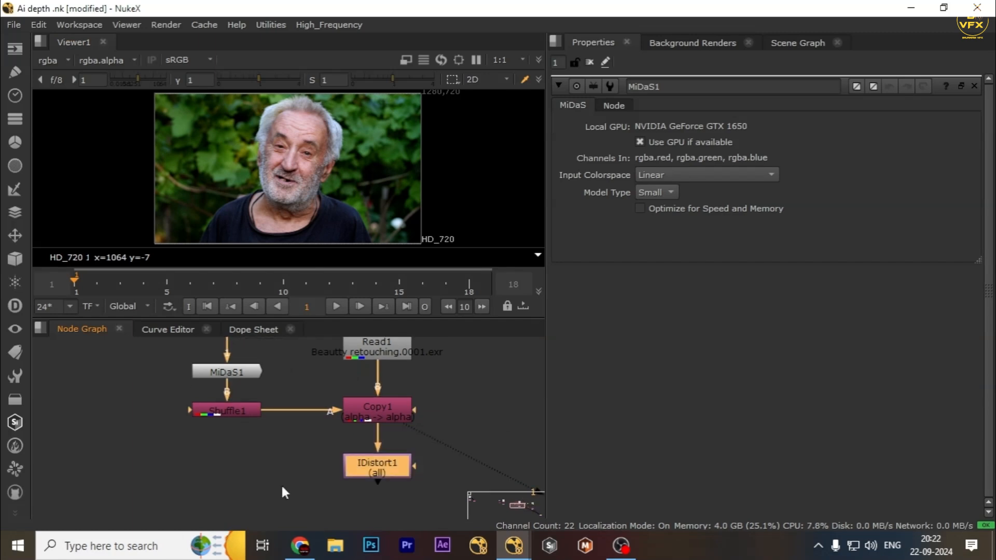
View the portrait branch's IDistort output and examine it in the enlarged viewer
key(1)
key(space)
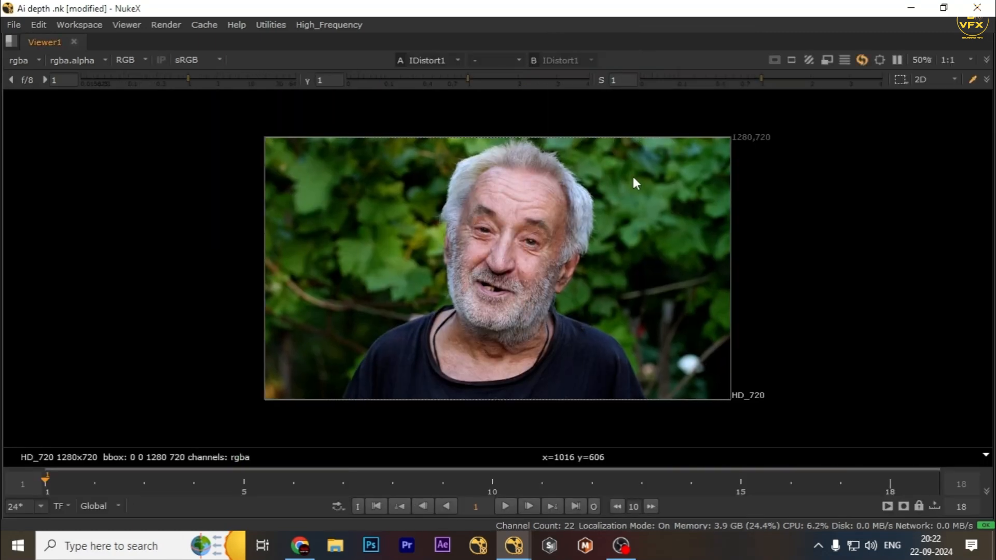
scroll(614, 232, up, 3)
scroll(434, 260, down, 2)
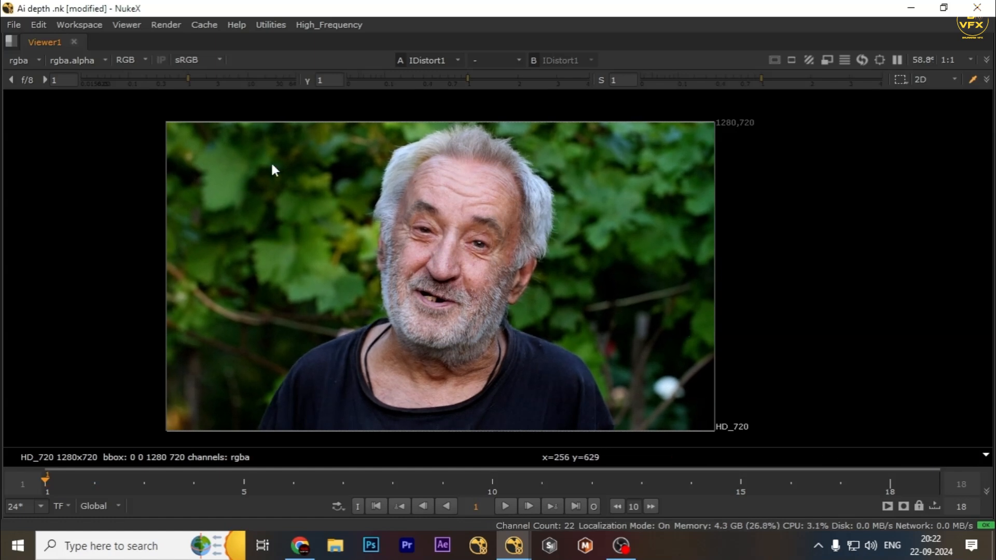
Paste a copy of the ruined factory concept art Read node into empty space in the node graph
key(space)
scroll(405, 421, down, 1)
middle_drag(400, 423, 296, 442)
scroll(428, 432, up, 2)
click(430, 433)
scroll(384, 430, down, 1)
click(494, 413)
middle_drag(493, 413, 393, 416)
click(465, 400)
key(ctrl+v)
scroll(465, 400, up, 2)
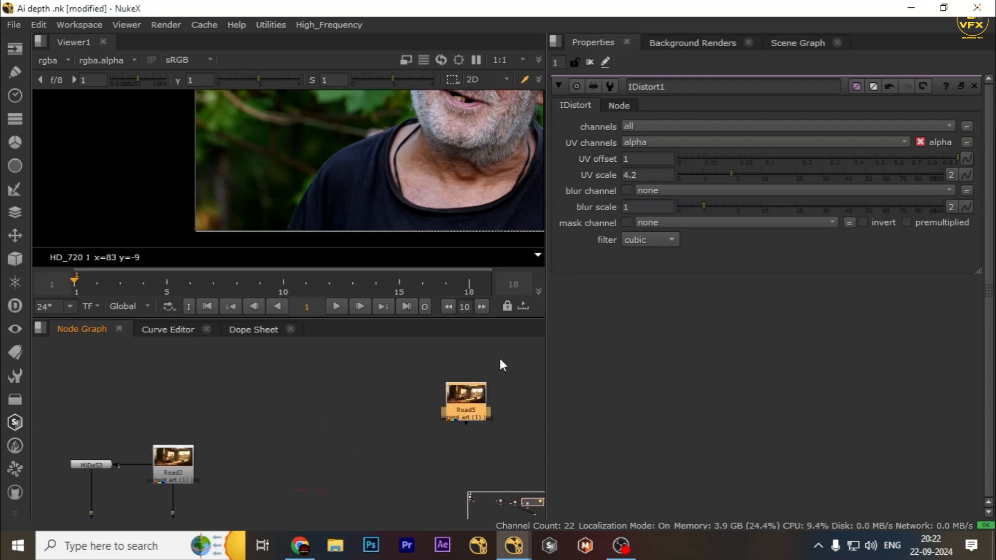
View the pasted concept art Read and examine the whole image, fitted to the enlarged viewer
key(1)
click(499, 358)
key(space)
drag(251, 218, 366, 269)
key(f)
drag(134, 223, 727, 313)
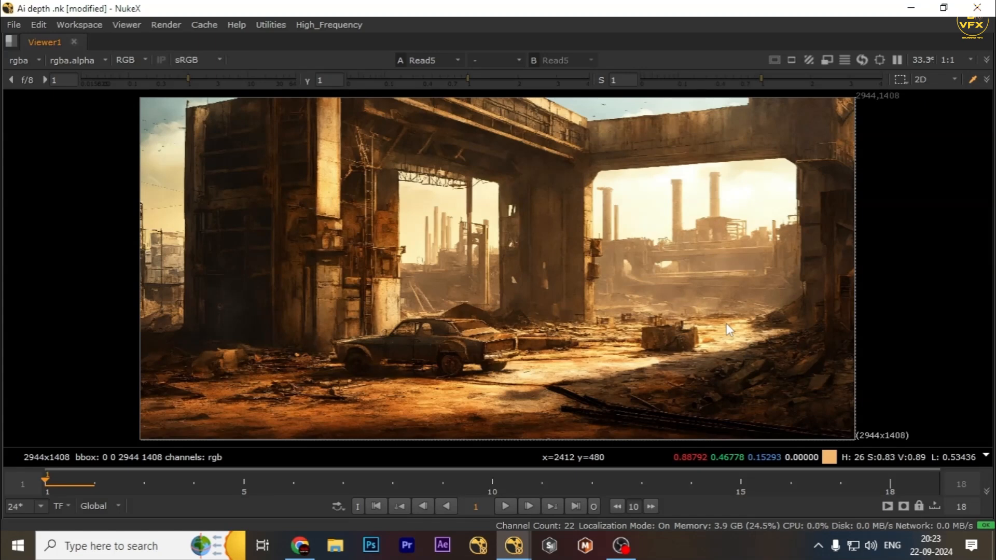
key(space)
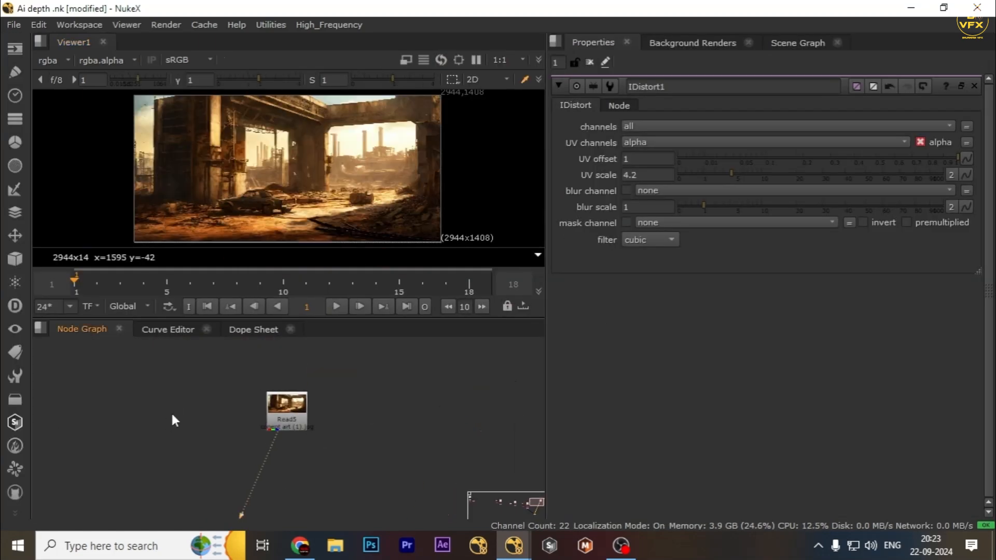
Add a MiDaS node below the pasted concept art Read, connect it and view its depth map
key(Tab)
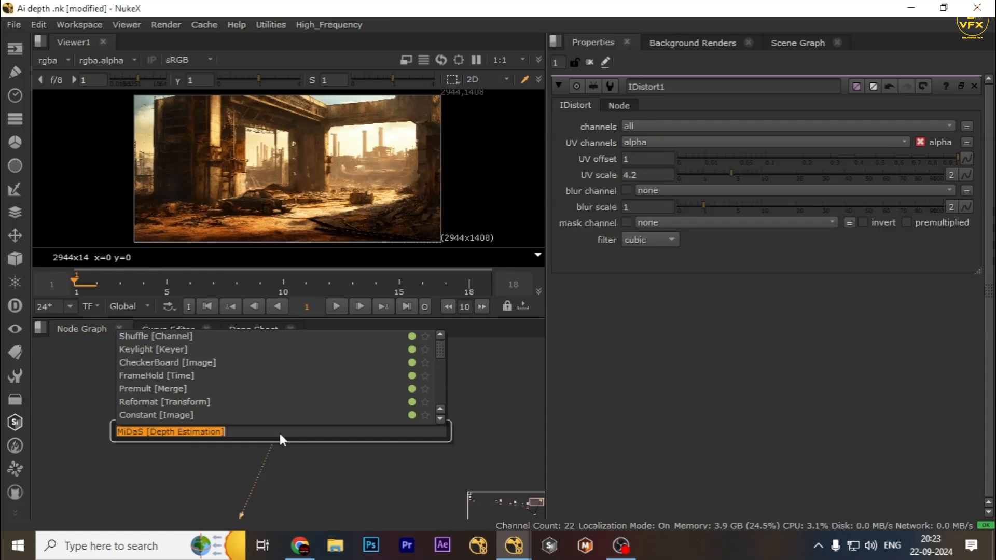
key(Return)
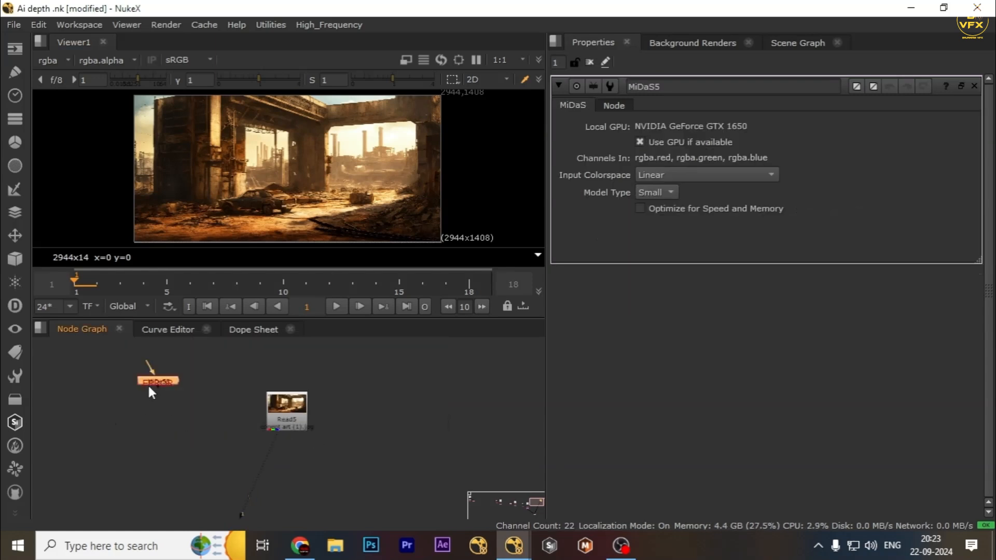
drag(237, 457, 263, 464)
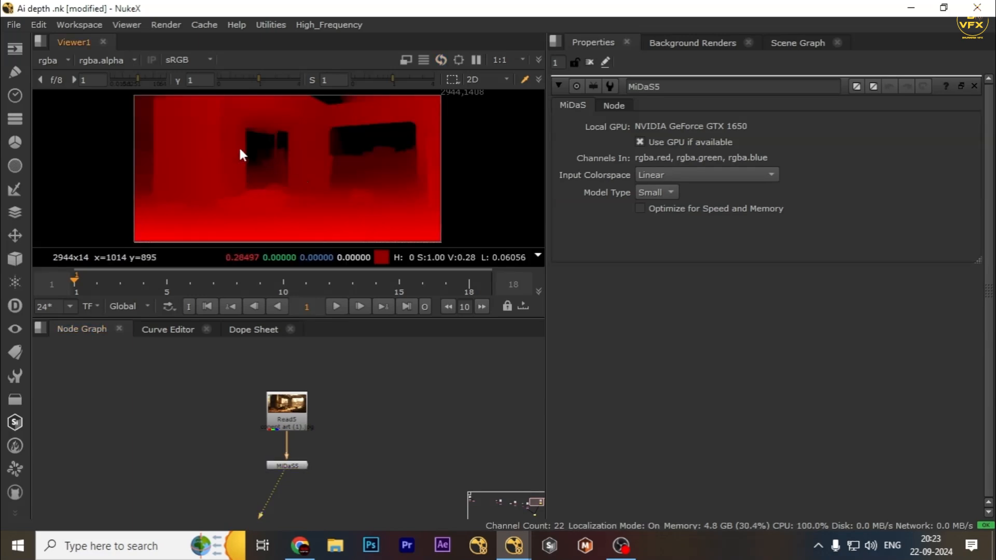
Examine the concept art's depth map in the enlarged viewer, toggling the red channel display
key(space)
key(r)
key(r)
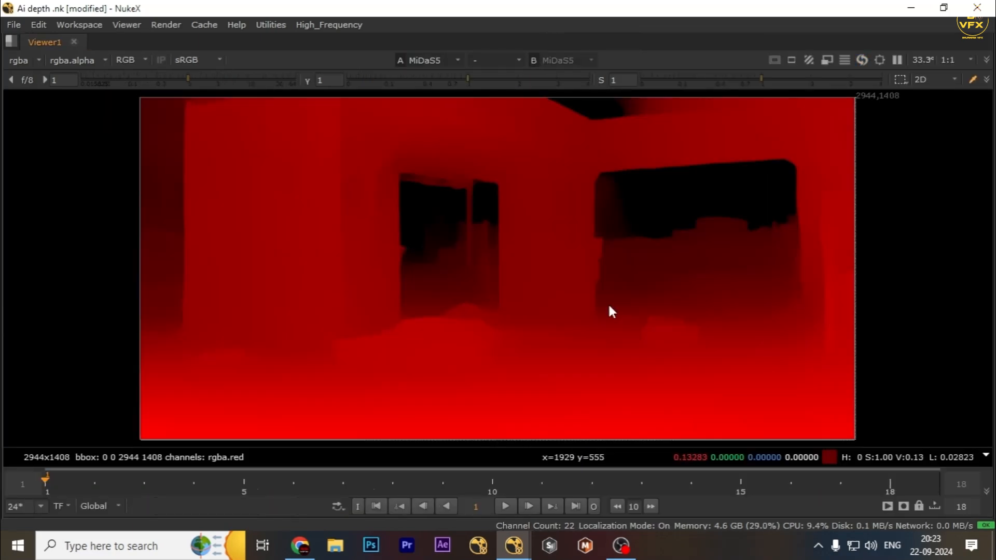
Compare the concept art depth map's single red channel display with its full colour display
key(r)
key(space)
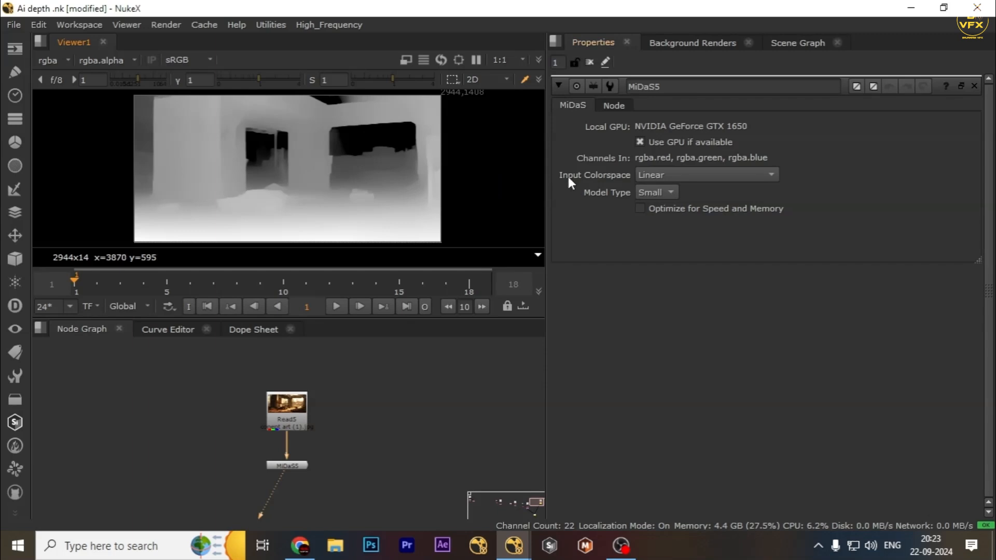
click(714, 193)
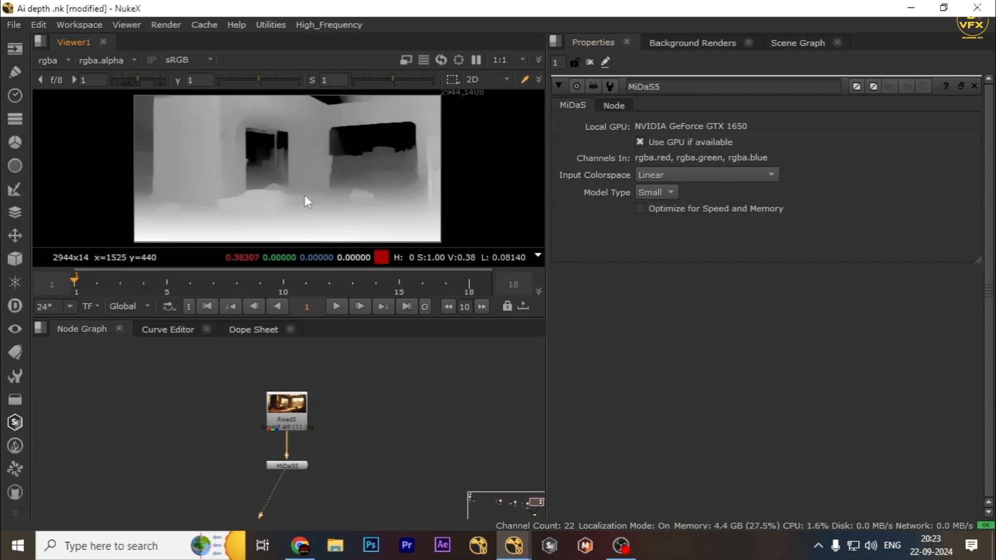
click(287, 465)
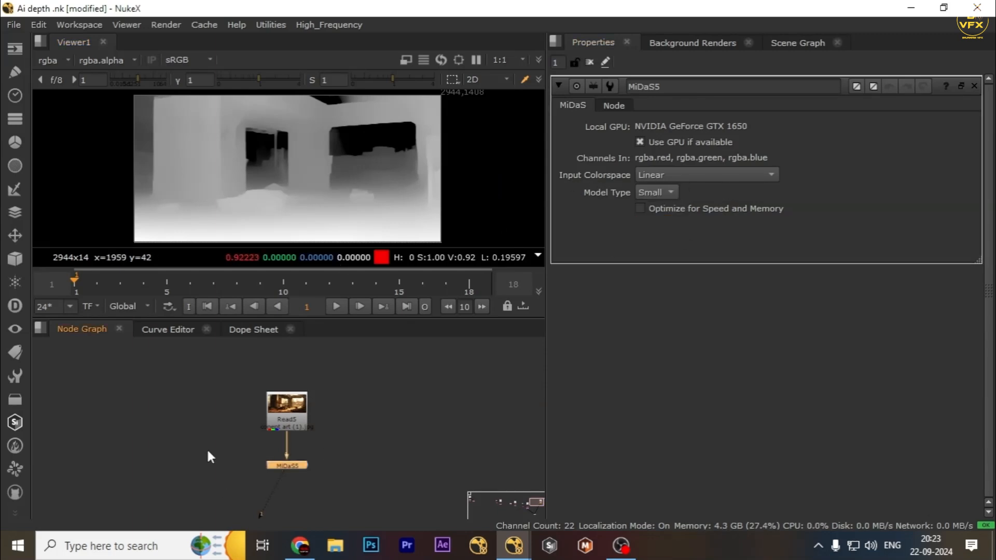
click(206, 447)
key(r)
key(a)
Add a Shuffle node after the concept art's MiDaS node and route the red input to the alpha output
click(287, 465)
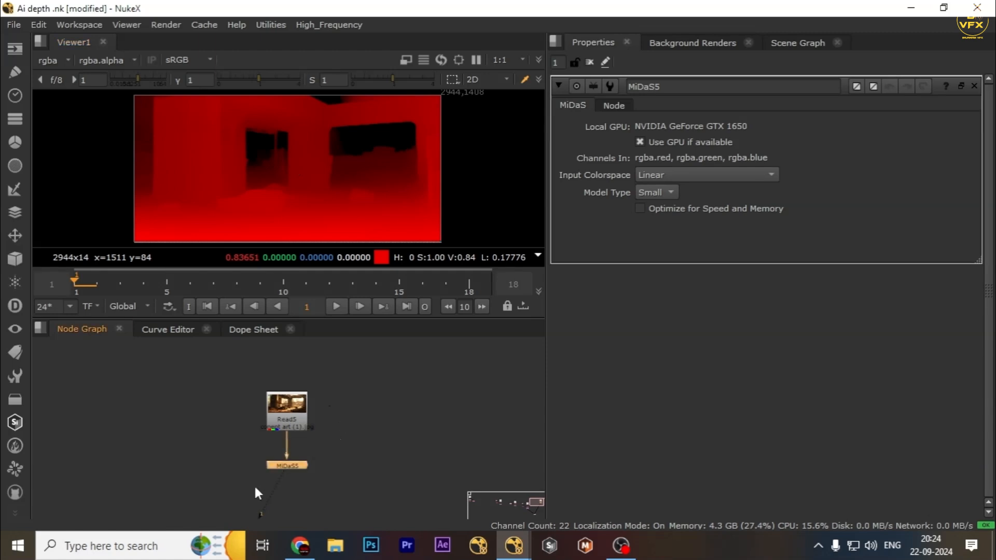
key(Tab)
text(shu)
key(Down)
key(Return)
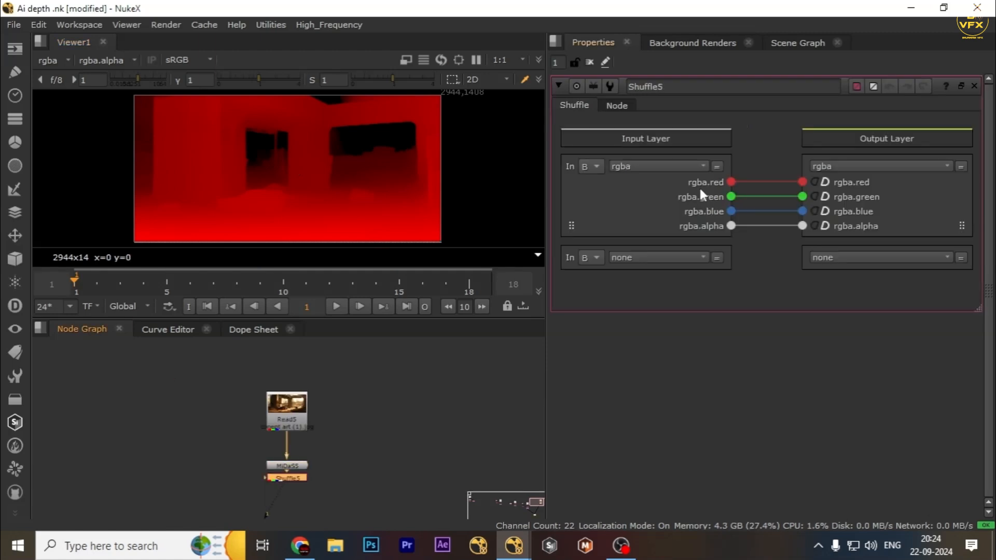
Add a Copy node with input A from the Shuffle and input B from the concept art Read, and view its result
click(369, 462)
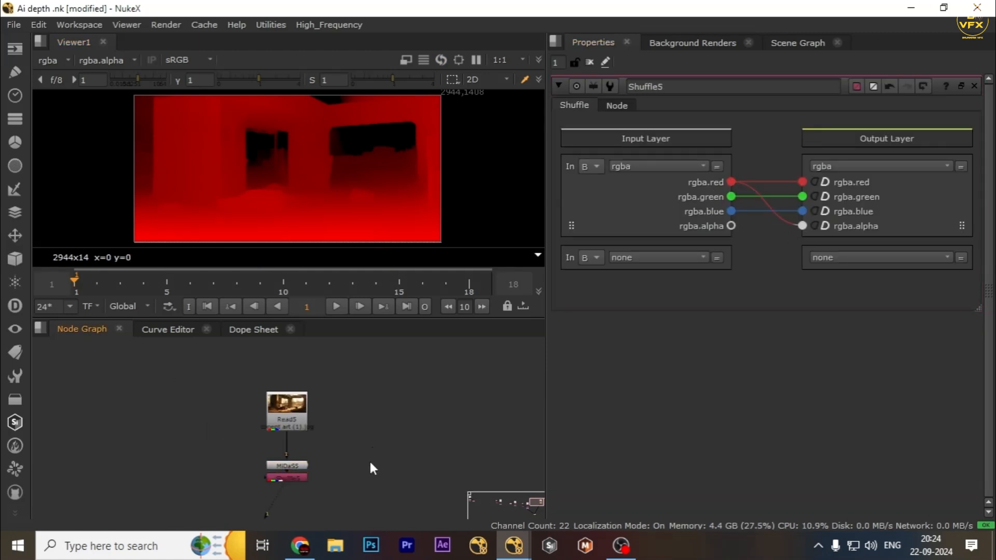
key(k)
scroll(369, 460, up, 2)
drag(332, 469, 300, 482)
drag(366, 466, 390, 487)
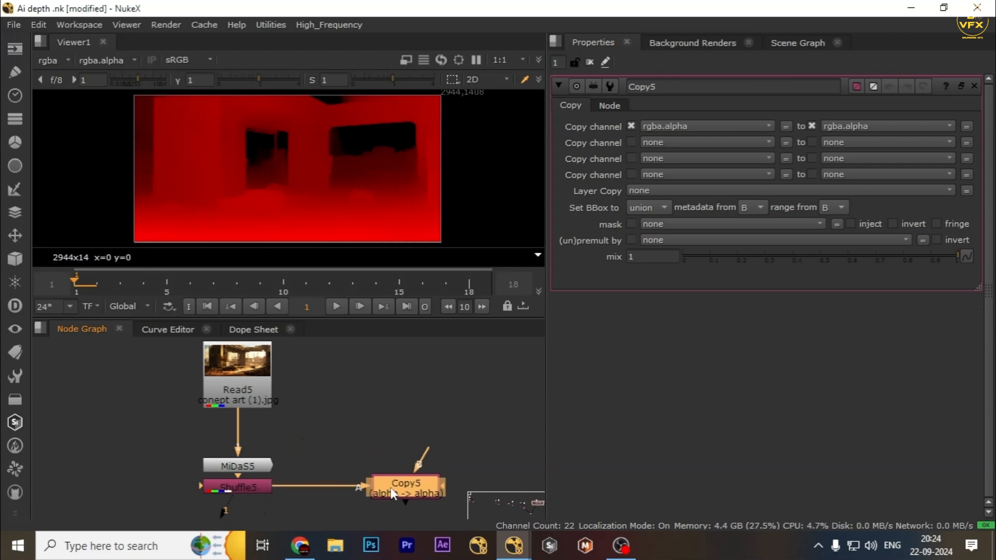
scroll(413, 455, down, 2)
drag(292, 399, 293, 400)
key(1)
click(370, 435)
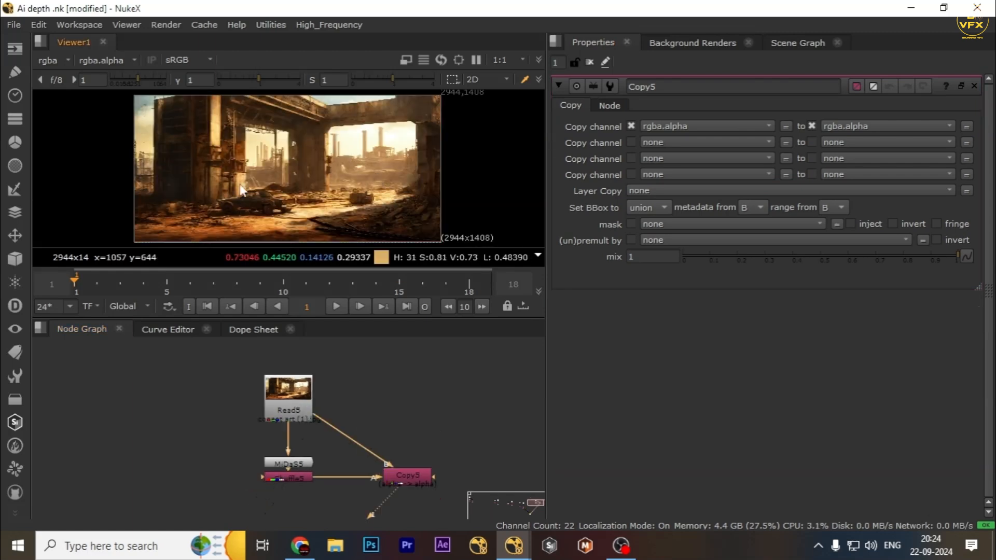
Add an IDistort node below the new Copy node and set its UV channels to alpha
middle_drag(333, 431, 308, 400)
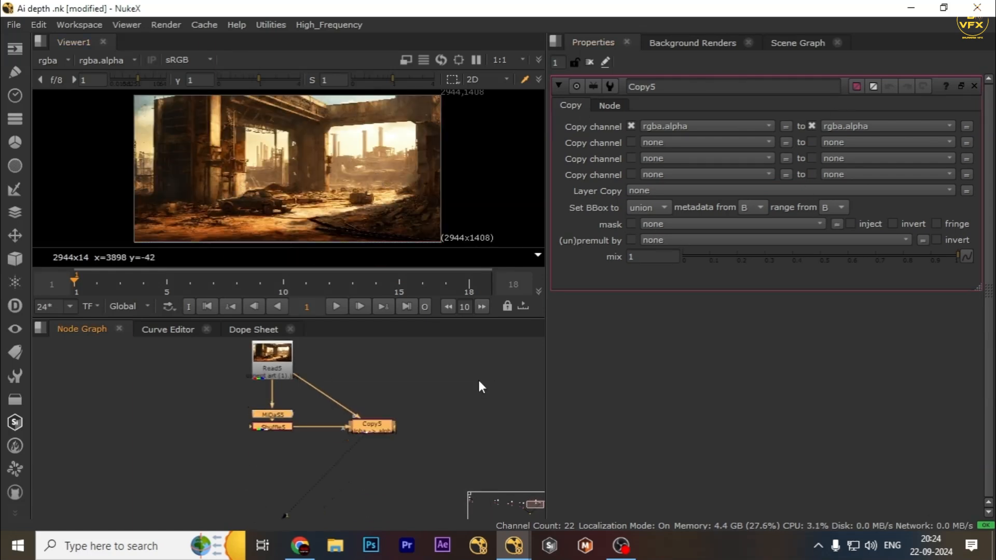
key(Tab)
text(idi)
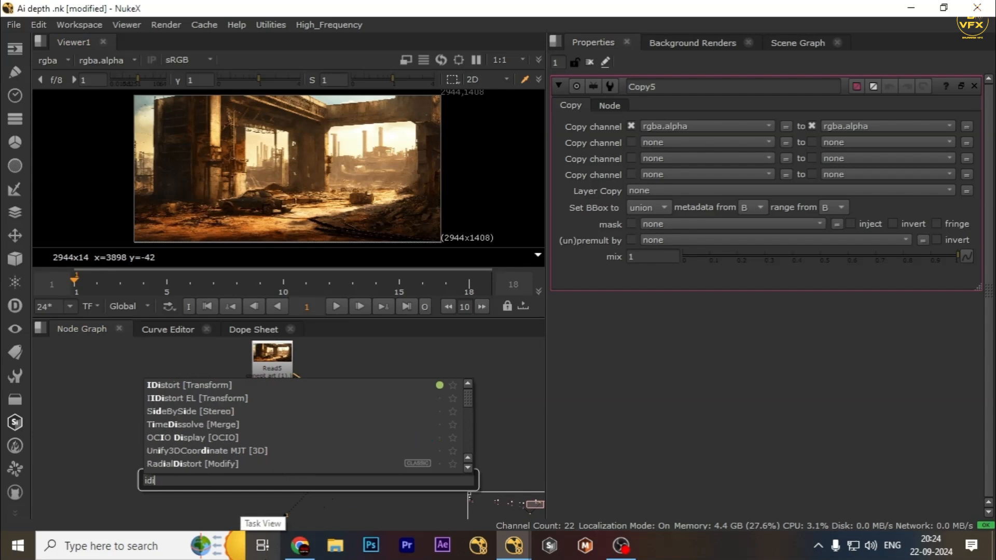
key(Return)
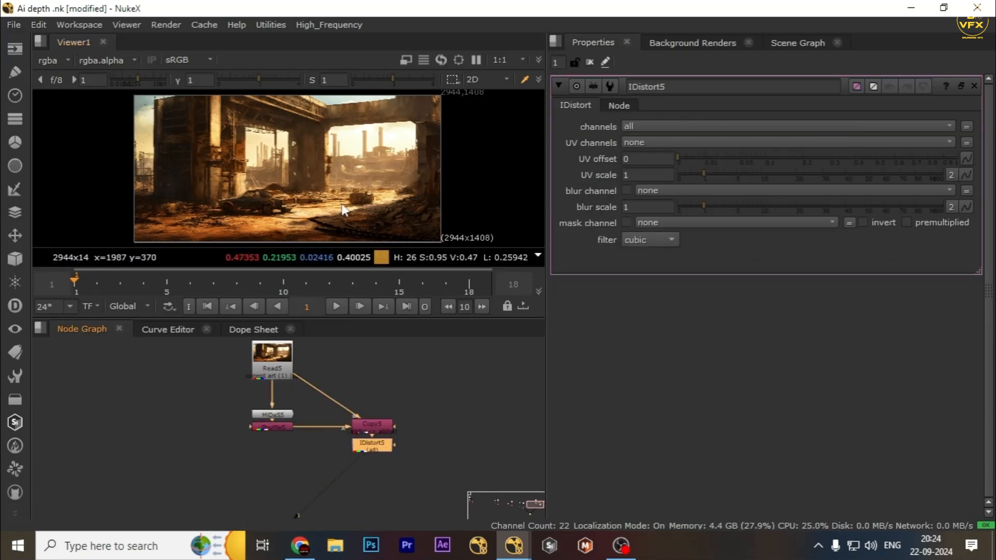
click(648, 144)
click(648, 202)
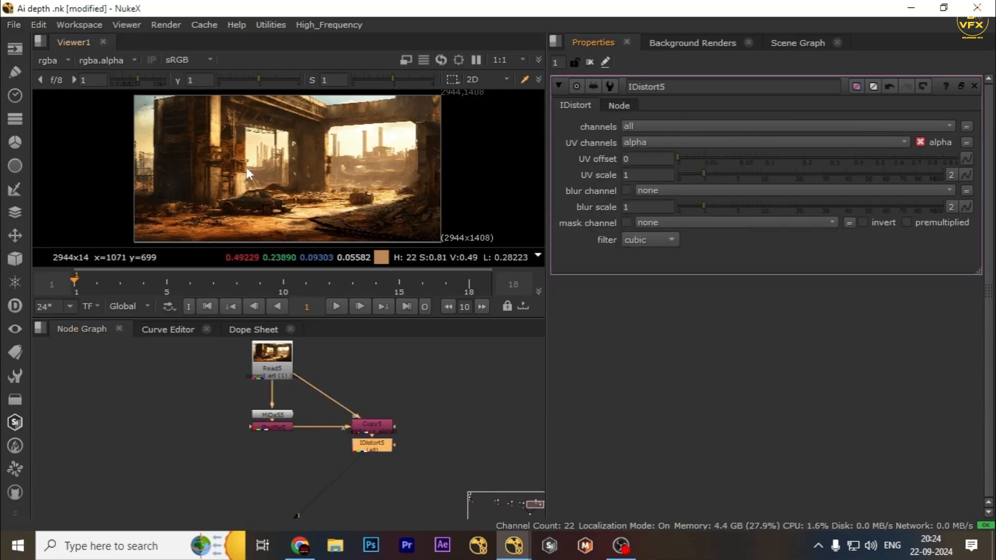
Set IDistort's UV offset to 1 and animate its UV scale from 1 at frame 1 to 7 at frame 18
click(641, 158)
text(1)
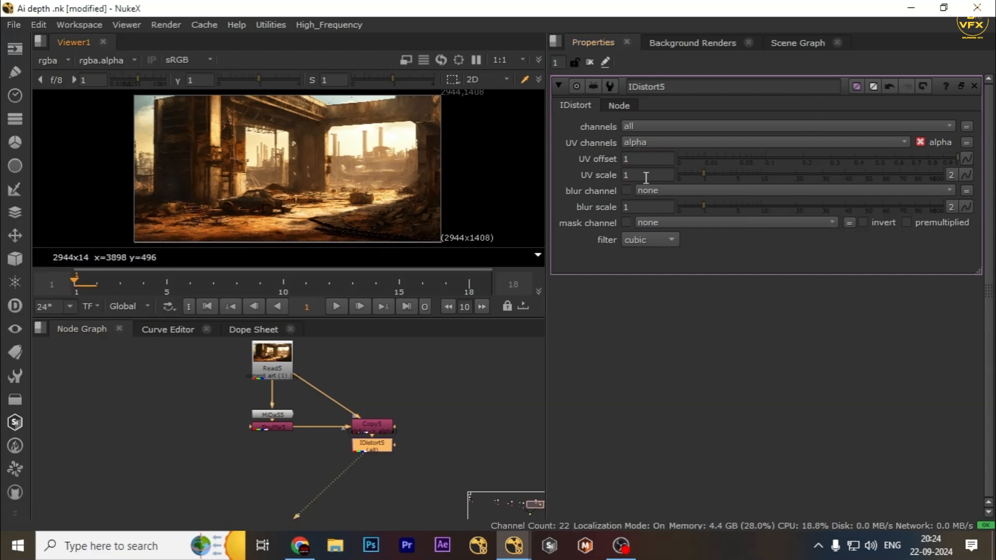
right_click(645, 176)
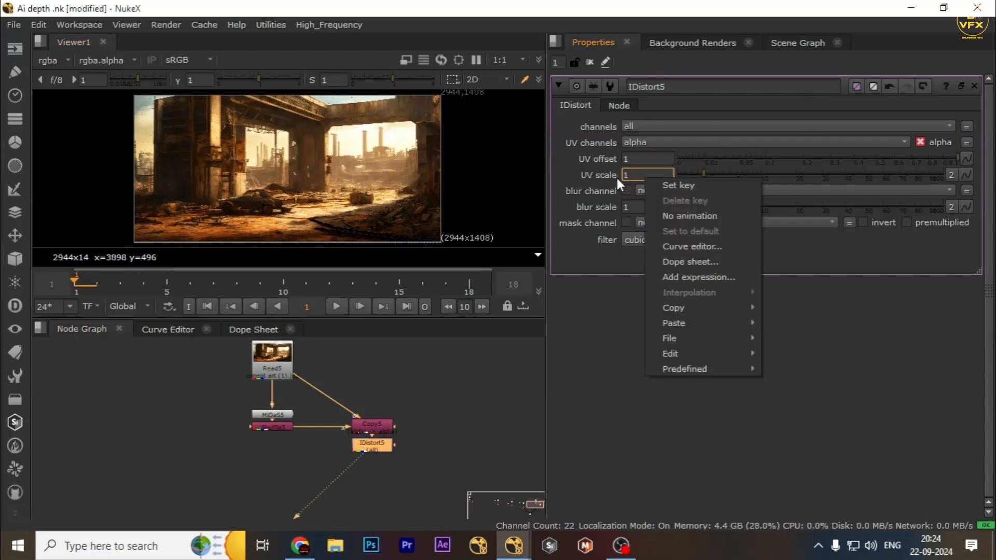
click(680, 185)
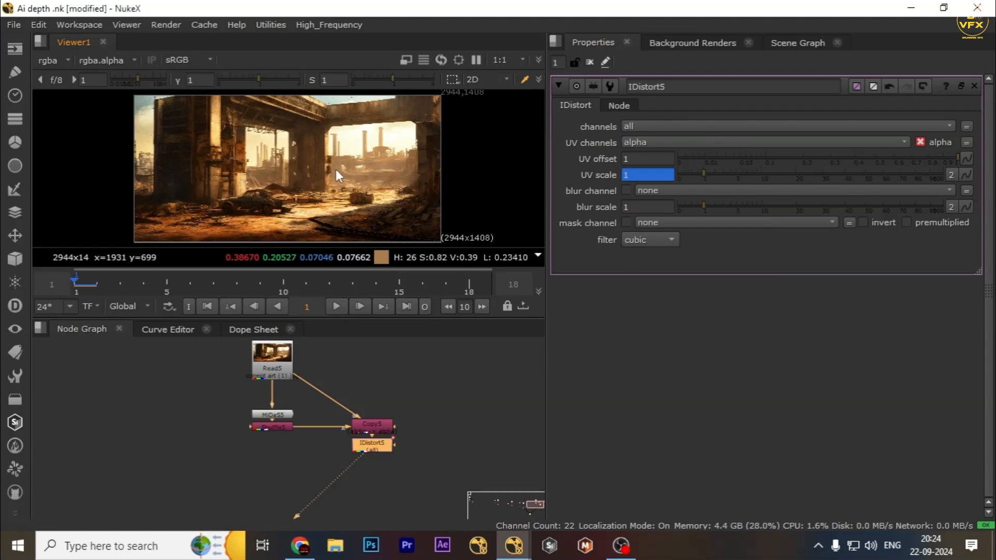
key(End)
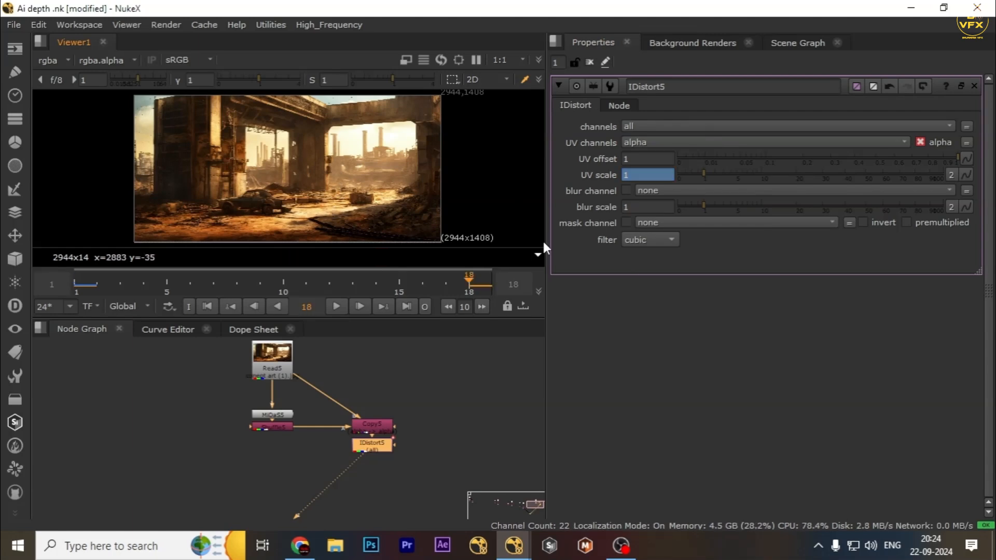
drag(731, 180, 748, 175)
Play the distorted concept art in the enlarged viewer and examine the parallax movement
key(space)
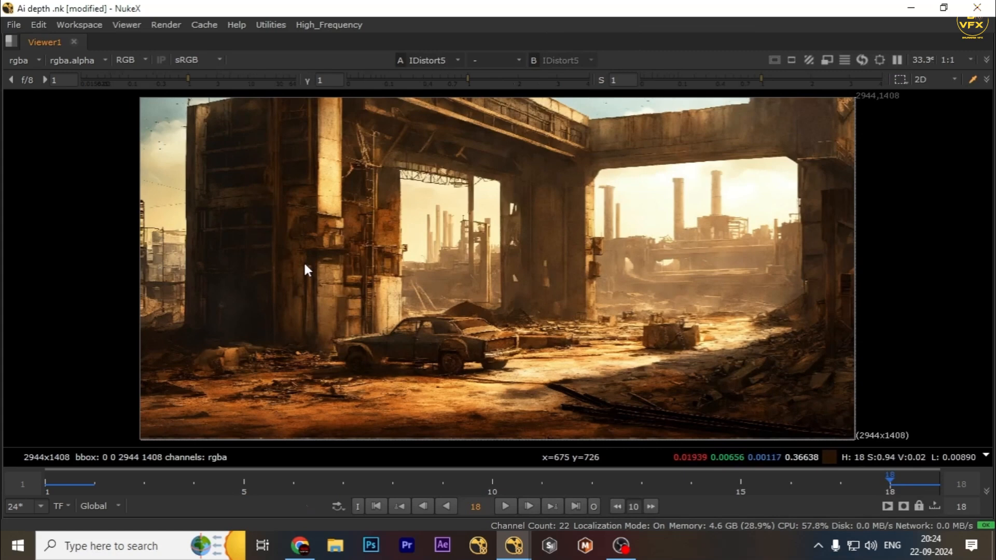
key(f)
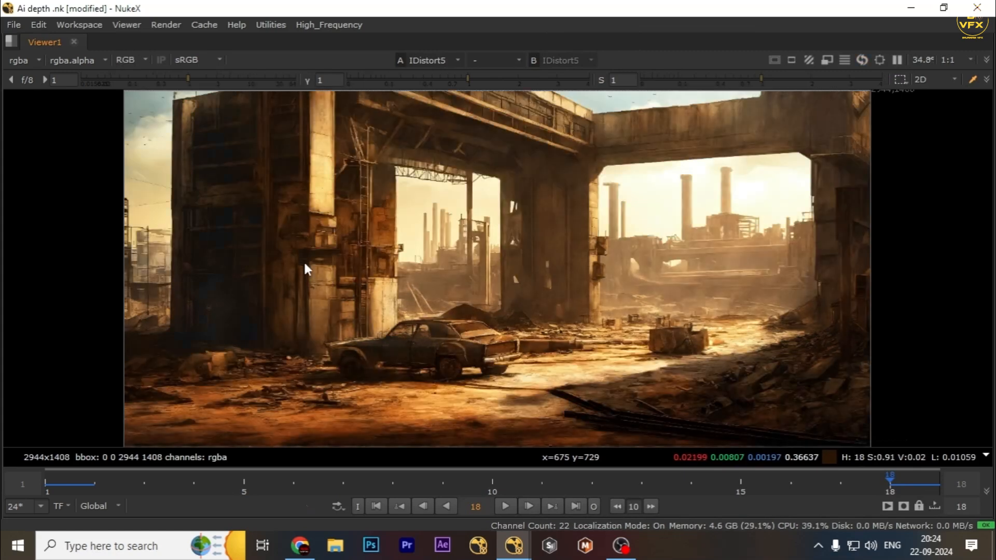
key(f)
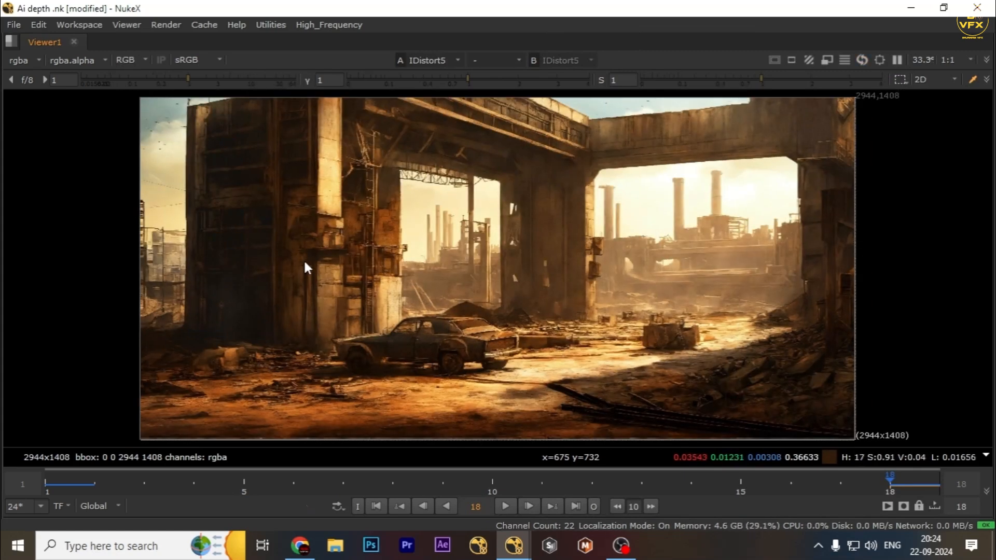
key(l)
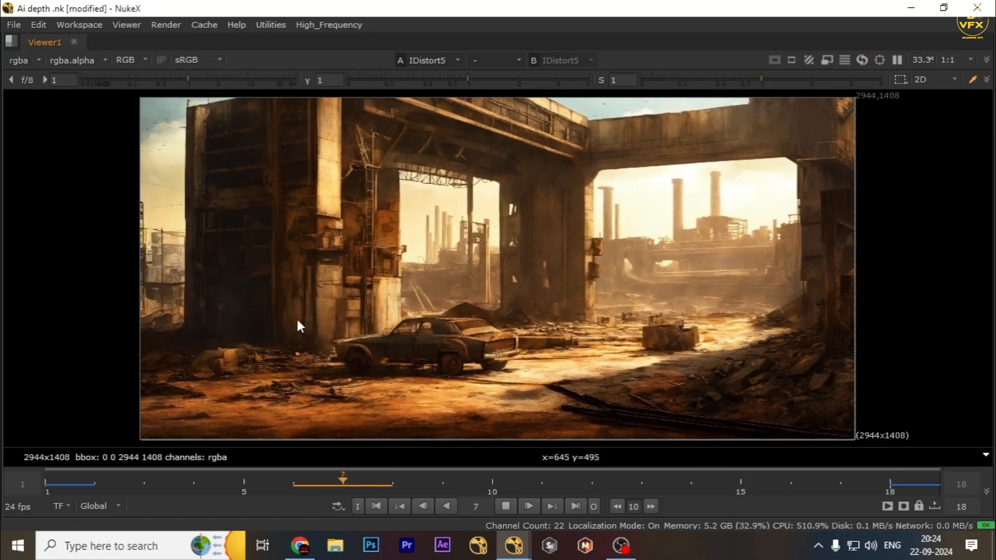
scroll(574, 295, up, 1)
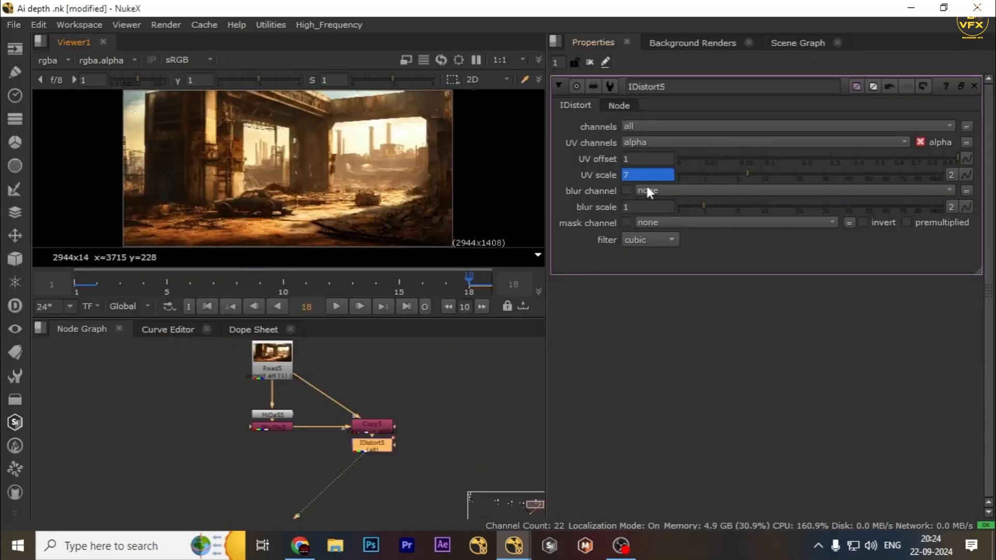
Raise IDistort's UV scale key at frame 18 to 11
text(10.6)
key(Return)
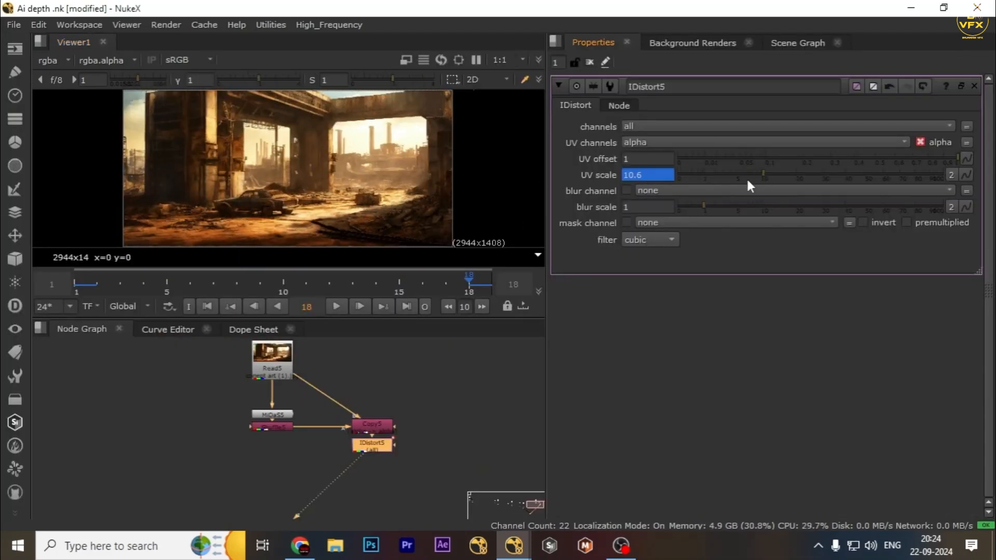
drag(763, 174, 765, 174)
Play the stronger distortion in the enlarged viewer and inspect the image's bottom edge up close at frame 18
key(space)
key(l)
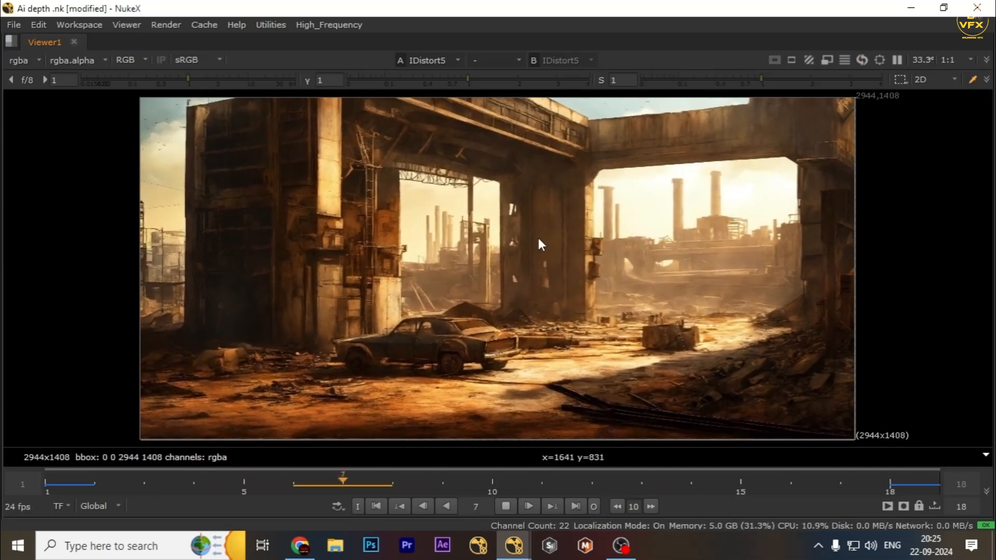
scroll(537, 236, up, 1)
ctrl+shift+drag(343, 177, 468, 328)
key(k)
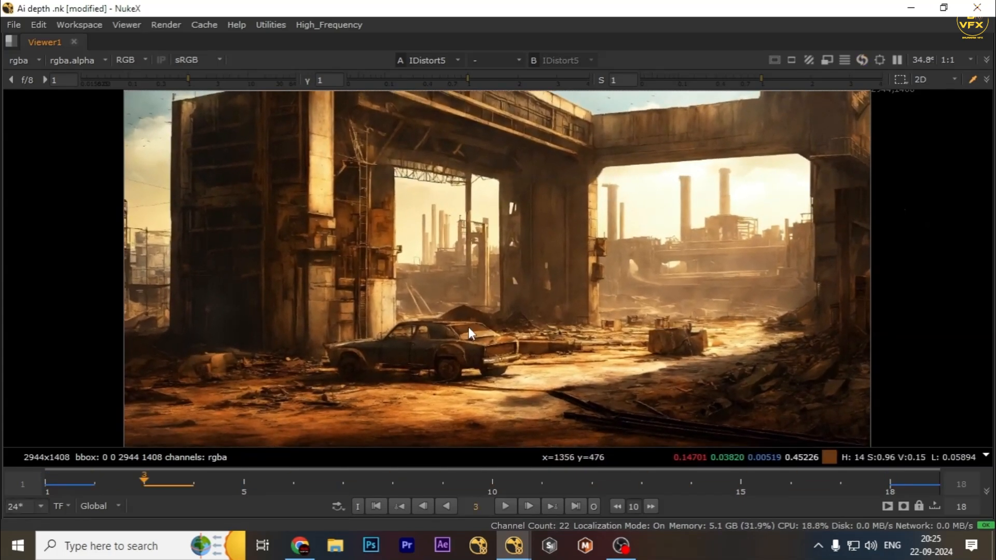
key(End)
scroll(453, 328, up, 12)
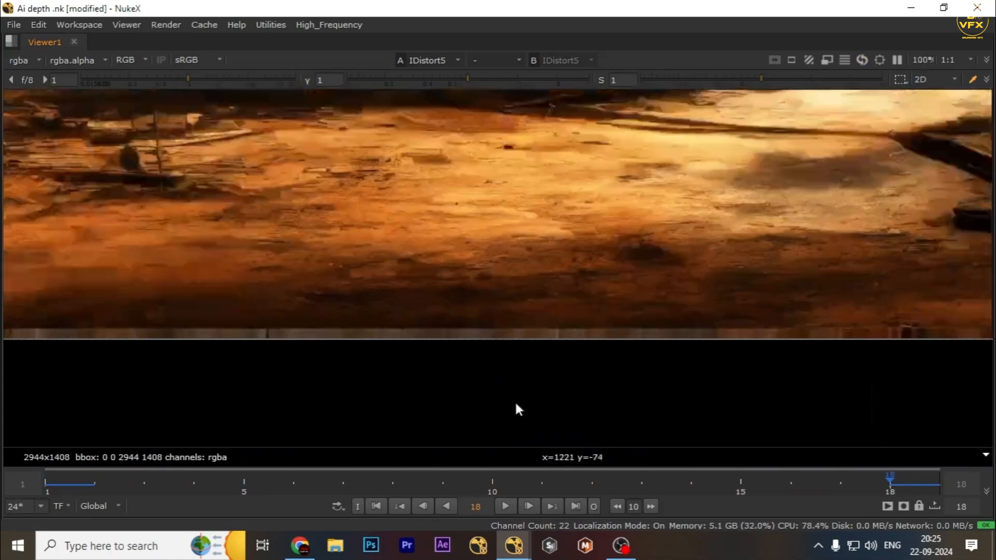
Copy the Transform node from the neighbouring concept art setup and paste it below the new IDistort node
key(space)
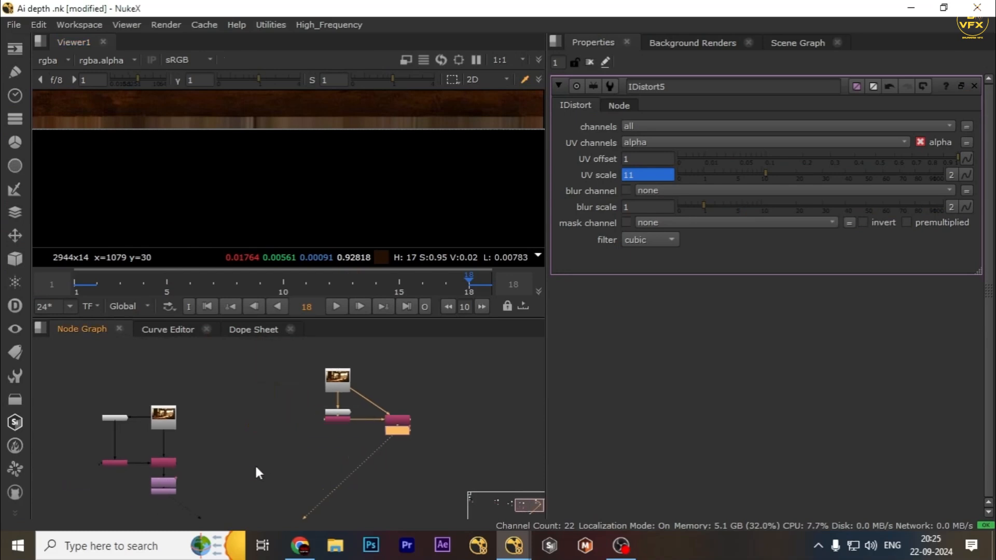
click(297, 444)
scroll(350, 431, down, 3)
middle_drag(395, 424, 236, 434)
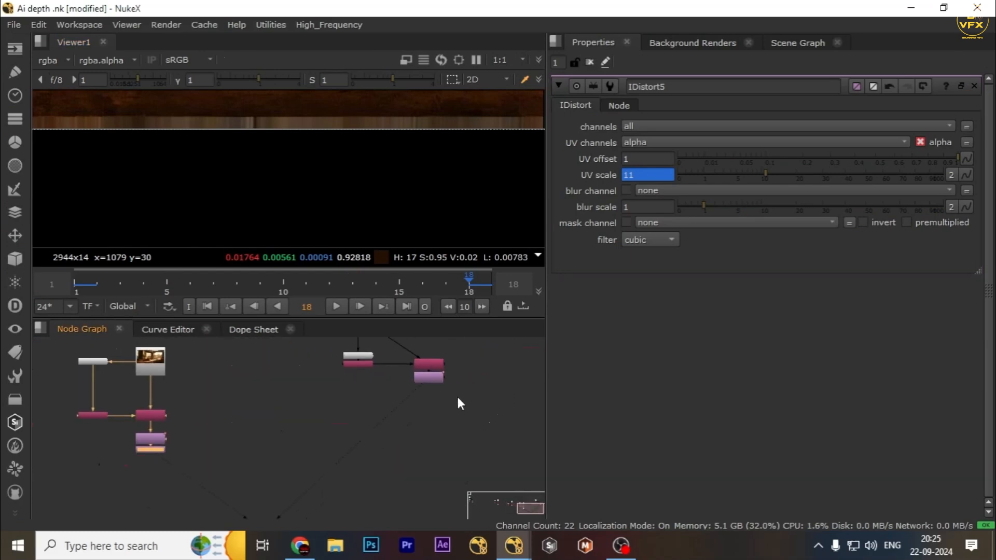
scroll(456, 386, up, 3)
click(413, 390)
key(t)
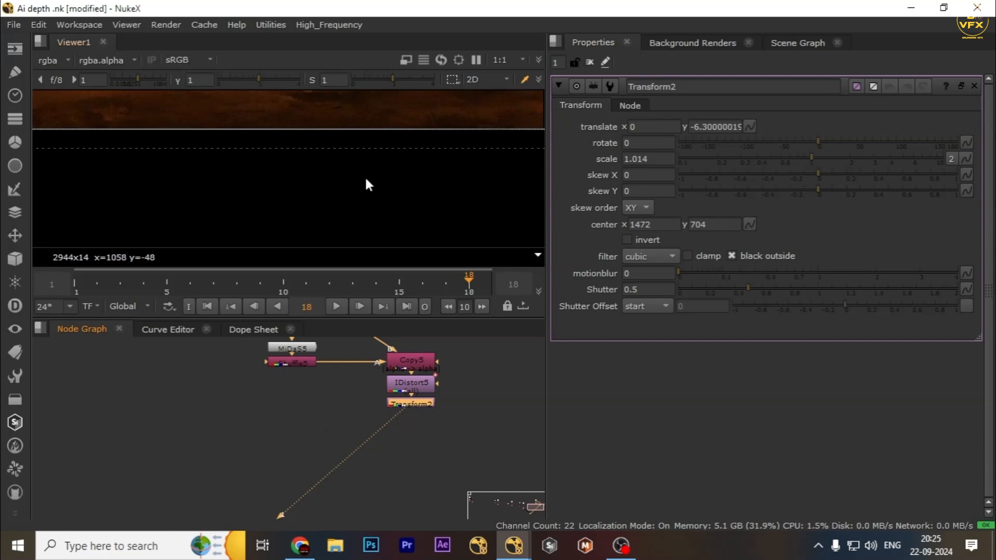
Play the transformed concept art, fitted to the enlarged viewer with overlays off, and check the movement and edges
key(space)
key(f)
key(q)
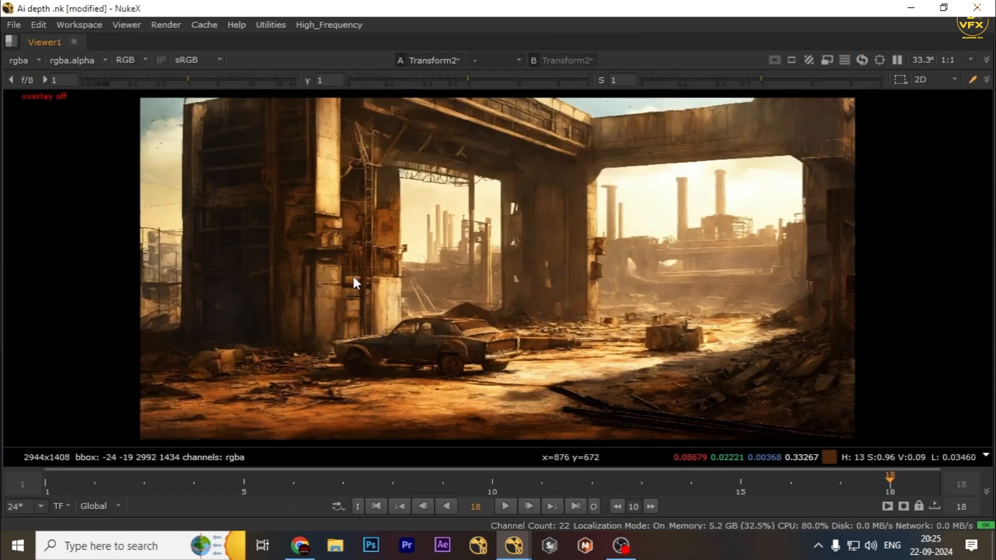
key(l)
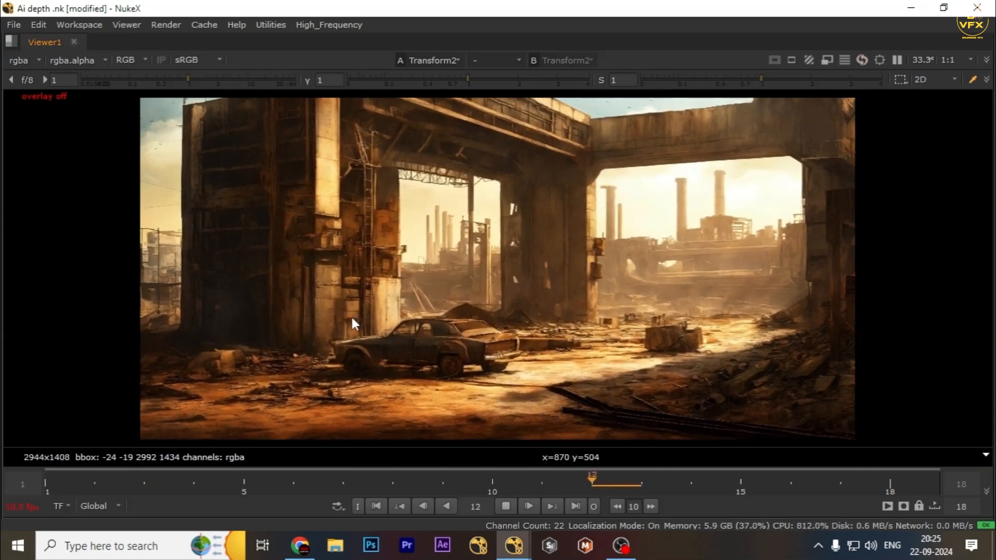
key(q)
key(q)
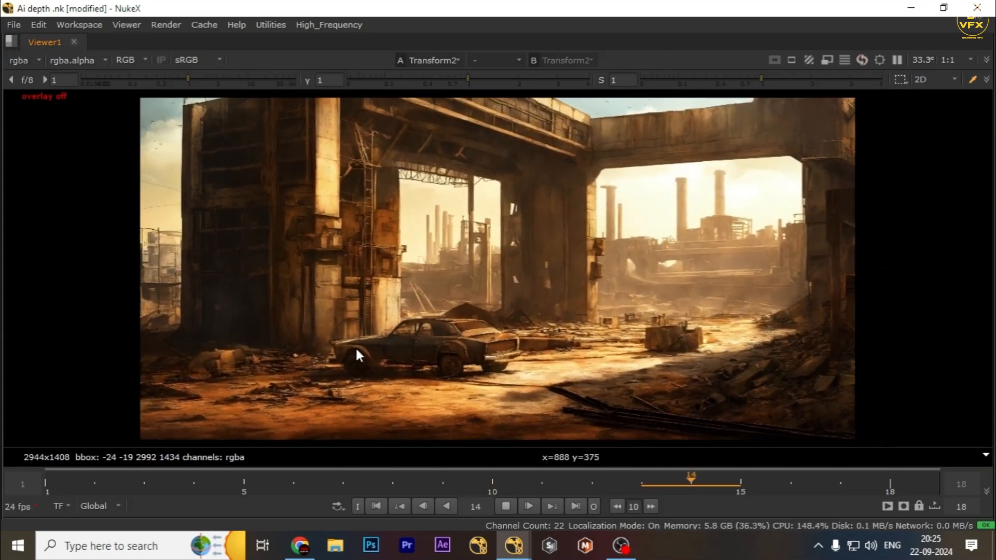